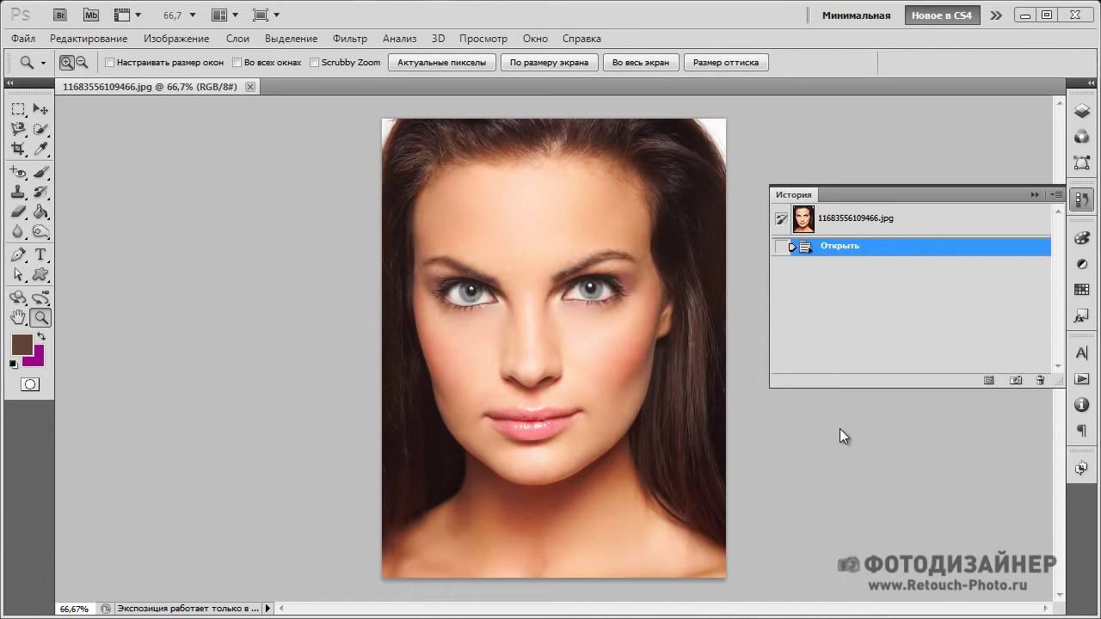
Step: Convert the background into editable Слой 0 and add an empty Слой 1 above it
left_click(1081, 112)
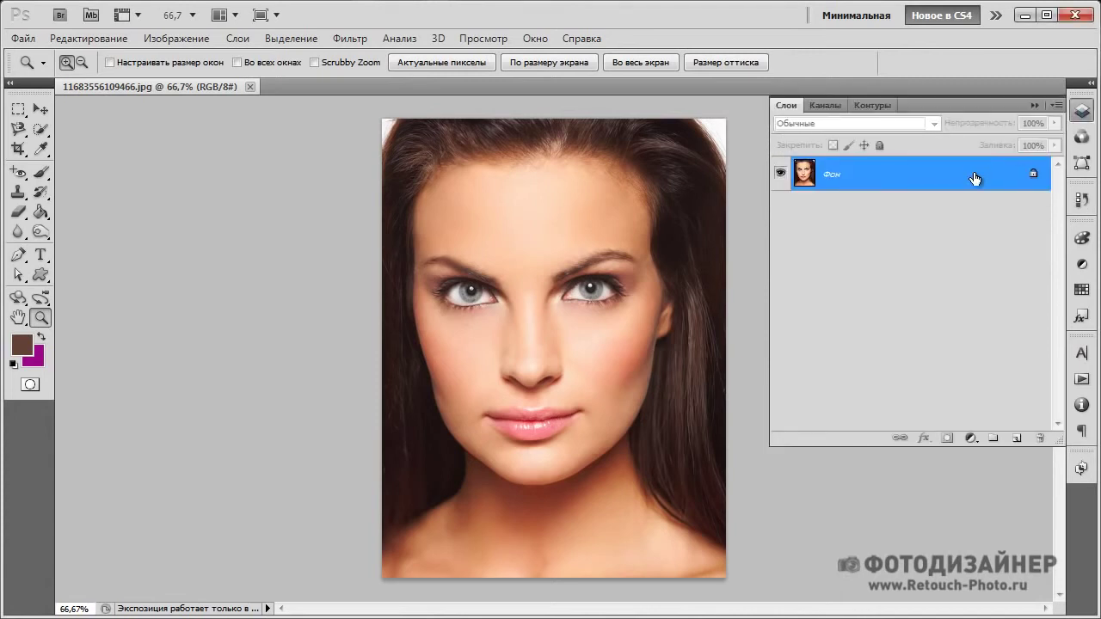
double_click(975, 178)
left_click(811, 233)
left_click(634, 287)
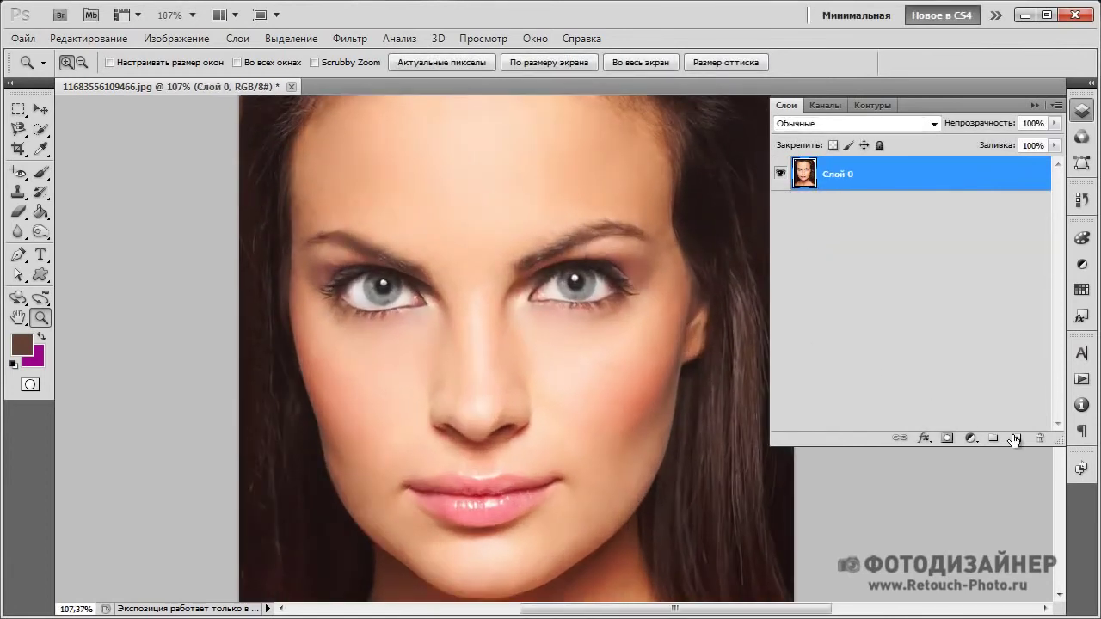
left_click(1014, 440)
Step: Zoom in on the left eye and set the brush colour to purple 9d0791
left_click(413, 264)
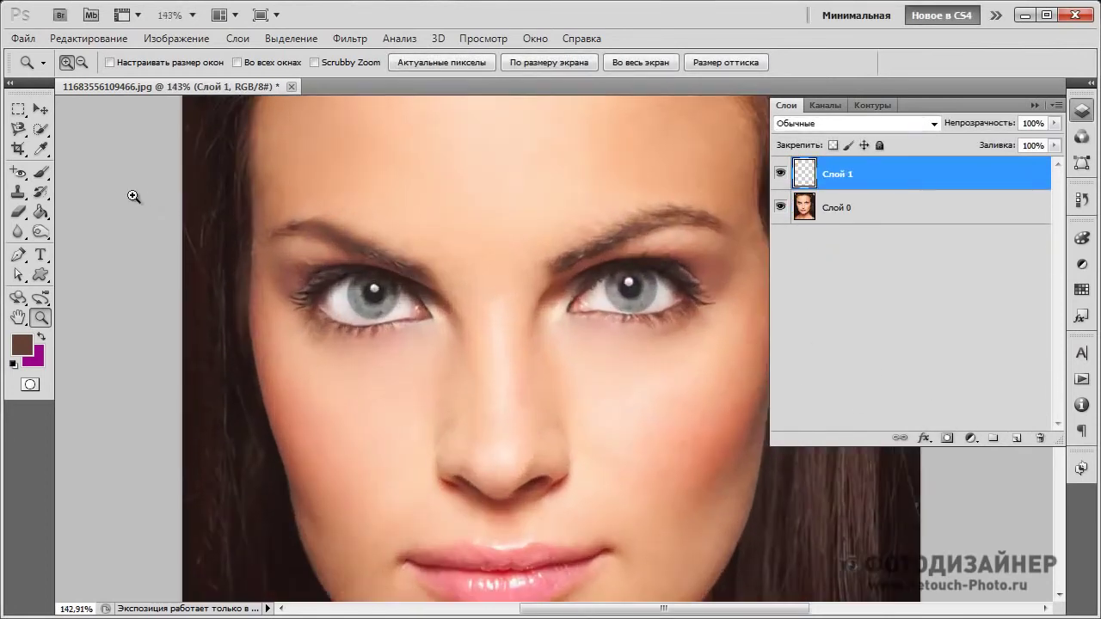
left_click(50, 175)
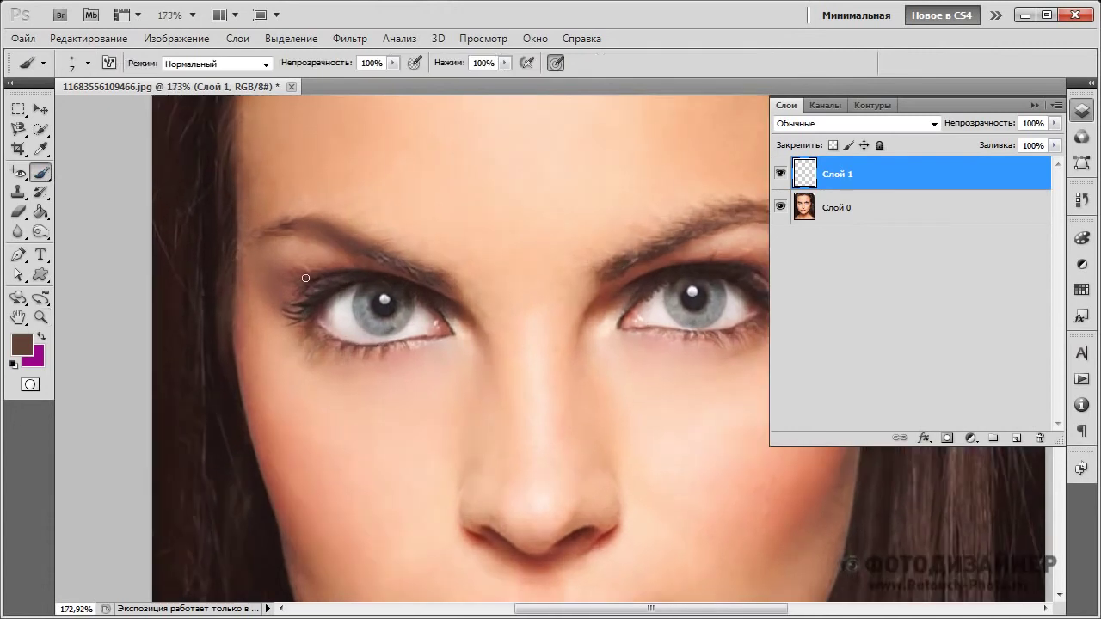
scroll(268, 276, "up", 2)
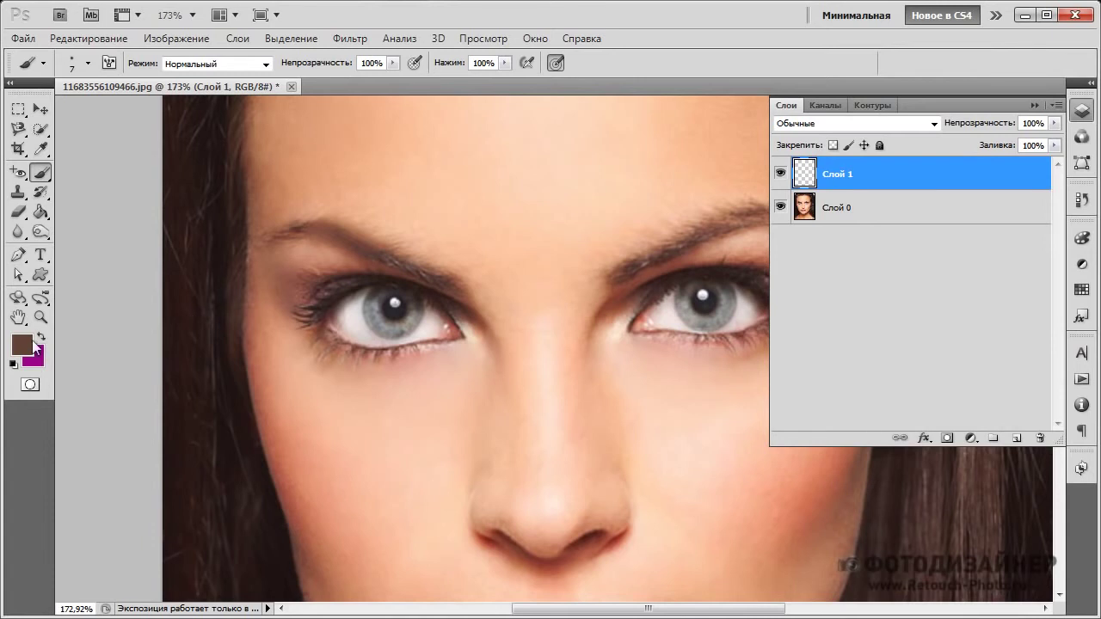
left_click(39, 339)
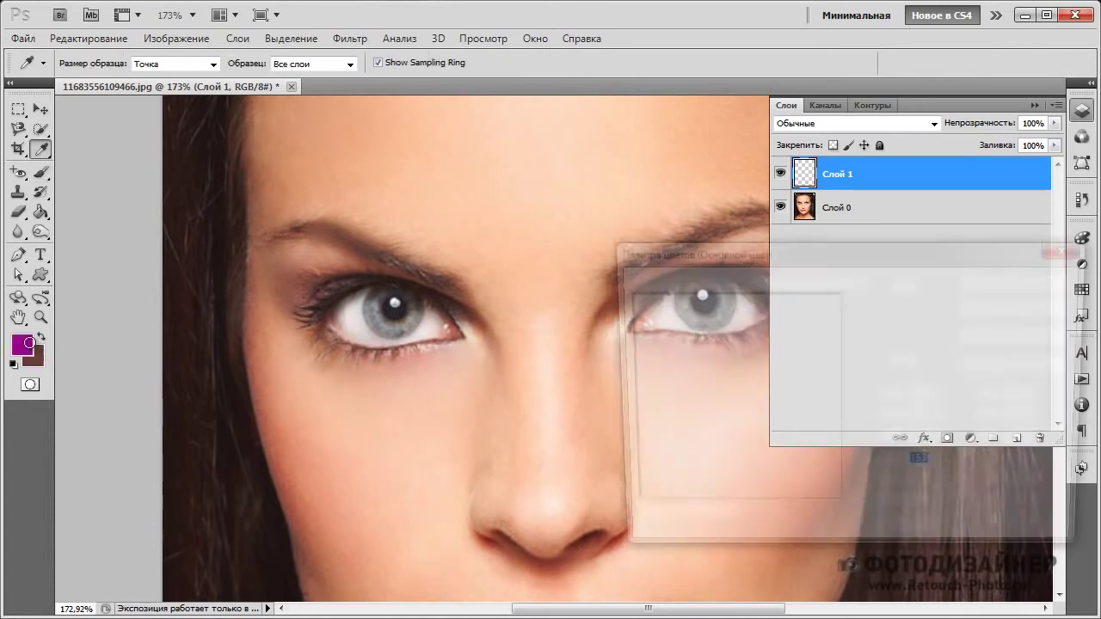
mouse_move(824, 361)
left_mouse_down()
mouse_move(832, 351)
mouse_move(838, 392)
left_mouse_up()
left_click(831, 376)
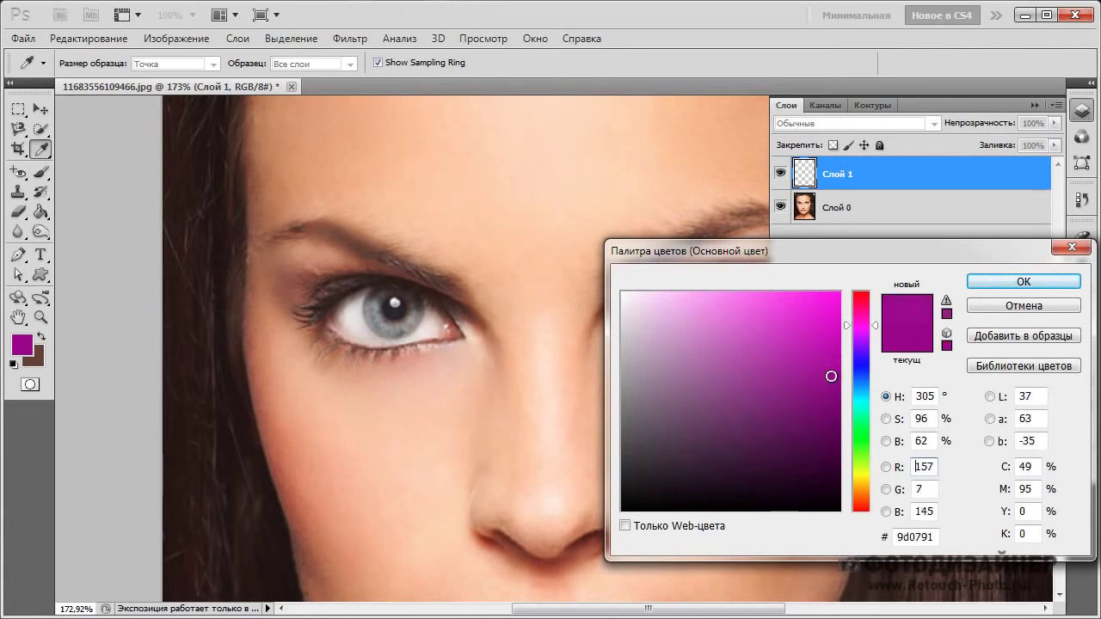
left_click(983, 284)
Step: Paint purple over the left upper eyelid and outer corner on Слой 1 with a 34 px brush
key("b")
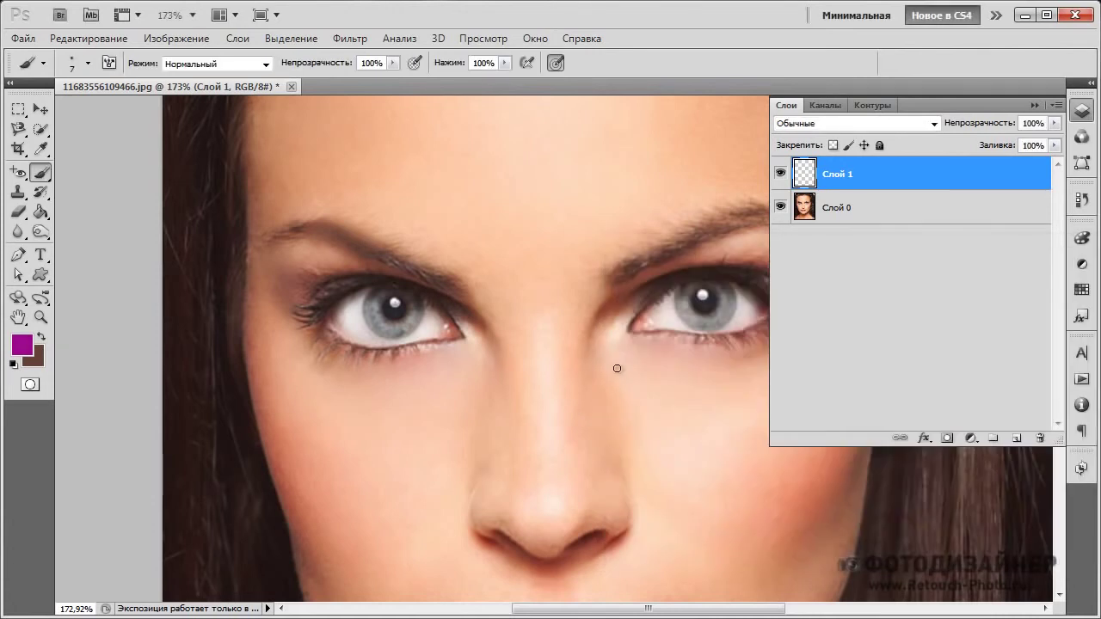
right_click(335, 277)
left_click(405, 311)
left_click_drag(386, 314, 383, 314)
mouse_move(303, 302)
left_mouse_down()
mouse_move(329, 285)
mouse_move(381, 281)
mouse_move(450, 300)
mouse_move(467, 330)
left_mouse_up()
mouse_move(296, 317)
left_mouse_down()
mouse_move(303, 308)
mouse_move(296, 320)
left_mouse_up()
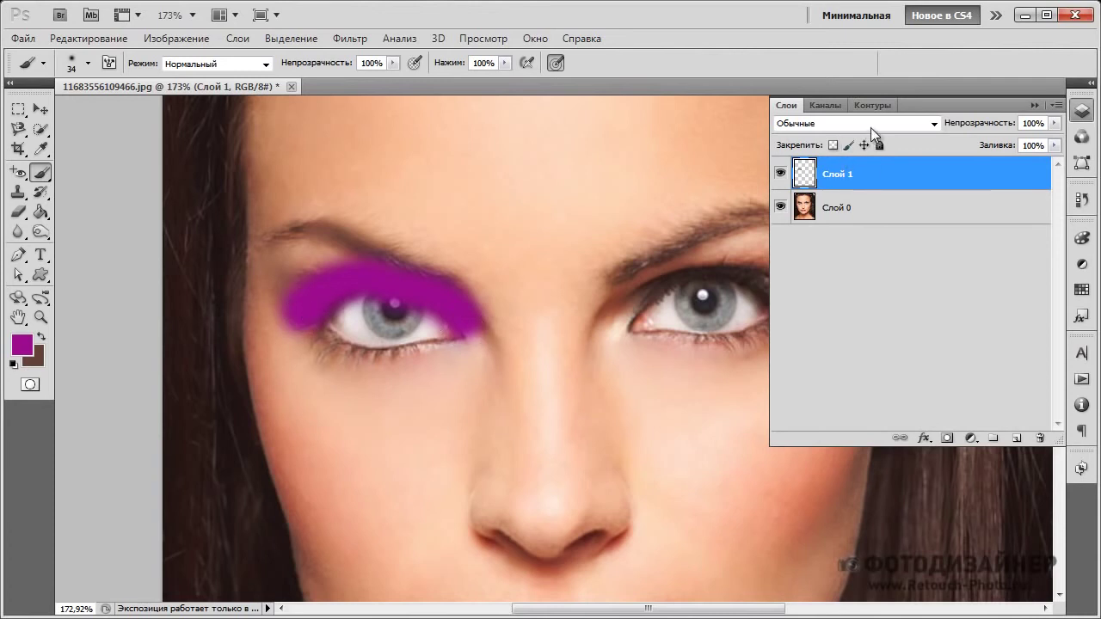
left_click(873, 125)
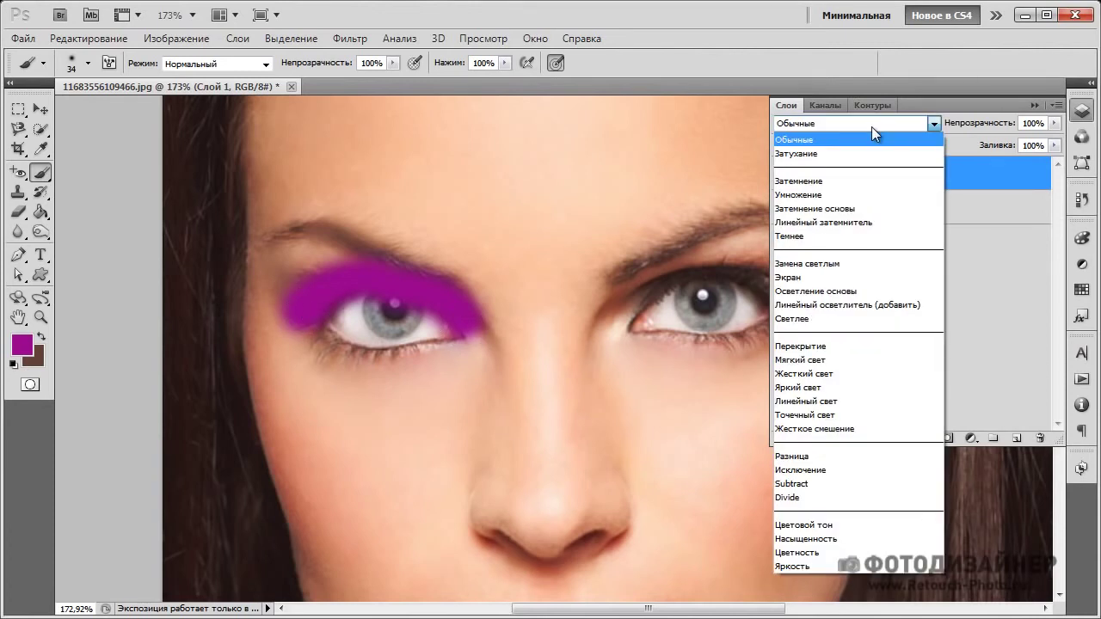
Step: Set Слой 1 to Цветовой тон blend mode and pick the Eraser
left_click(863, 525)
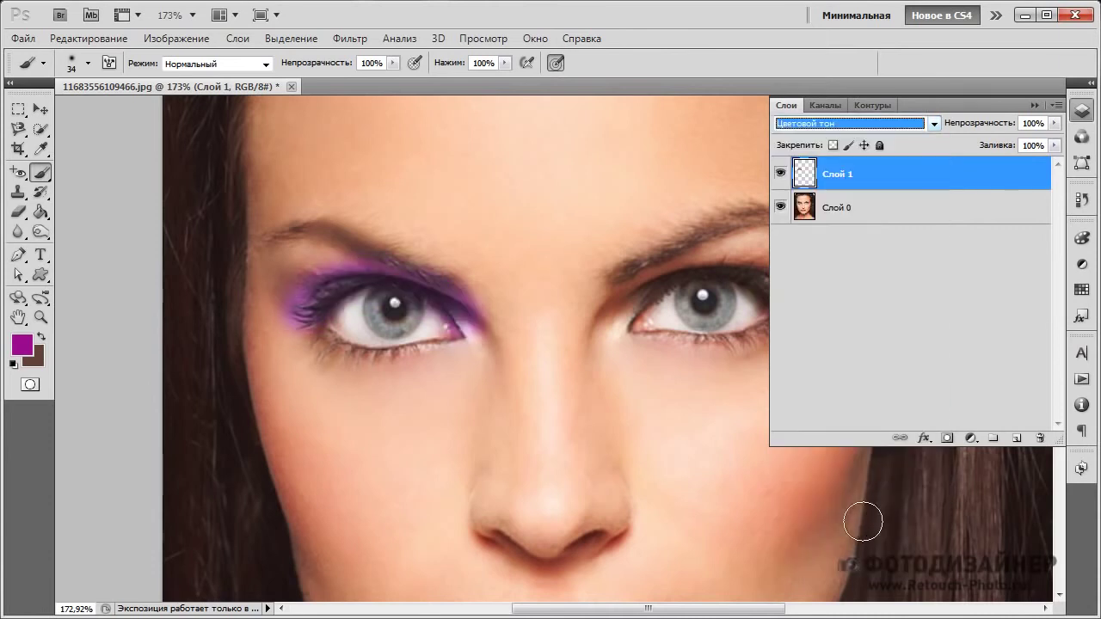
left_click(18, 214)
key("shift+minus")
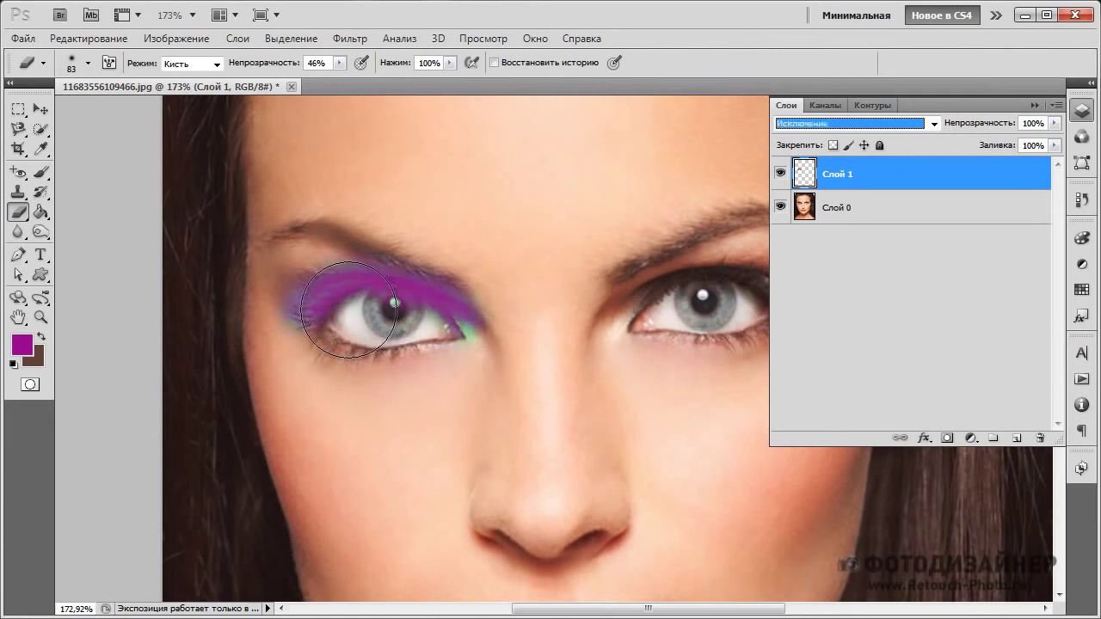
key("shift+minus")
left_click(934, 123)
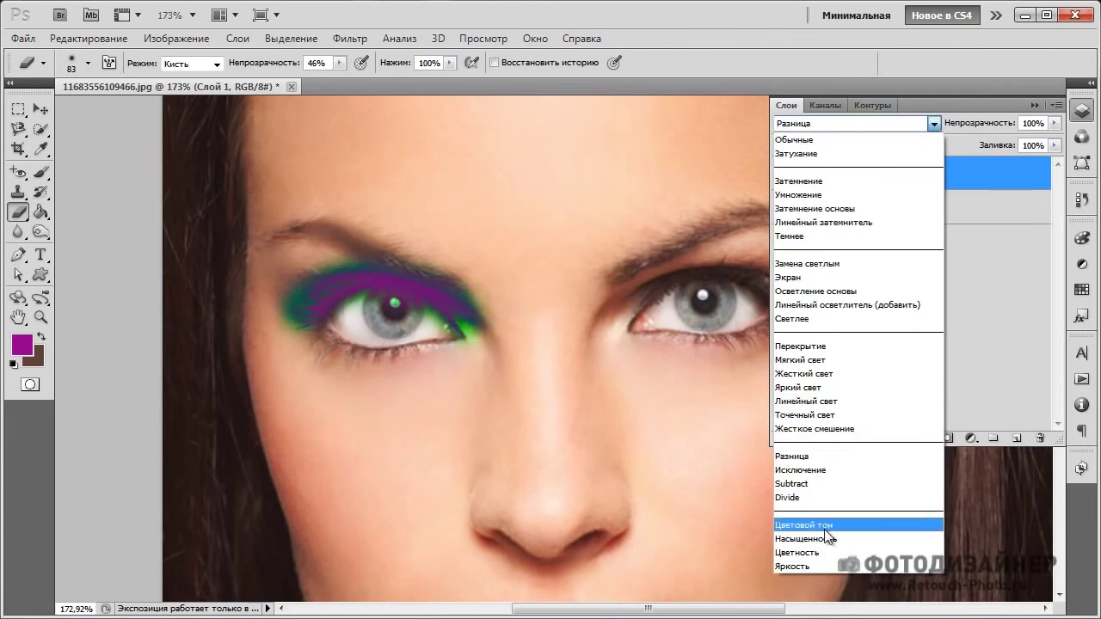
left_click(848, 525)
Step: Set the Eraser to 24 px size and 100% opacity
right_click(422, 359)
left_click_drag(510, 384, 462, 384)
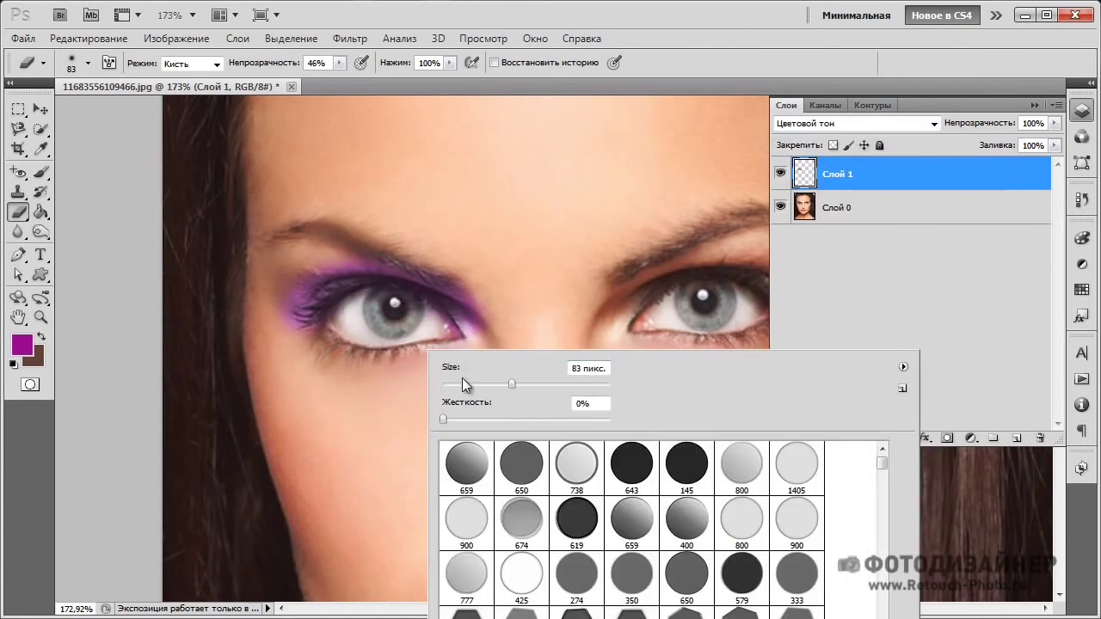
key("Return")
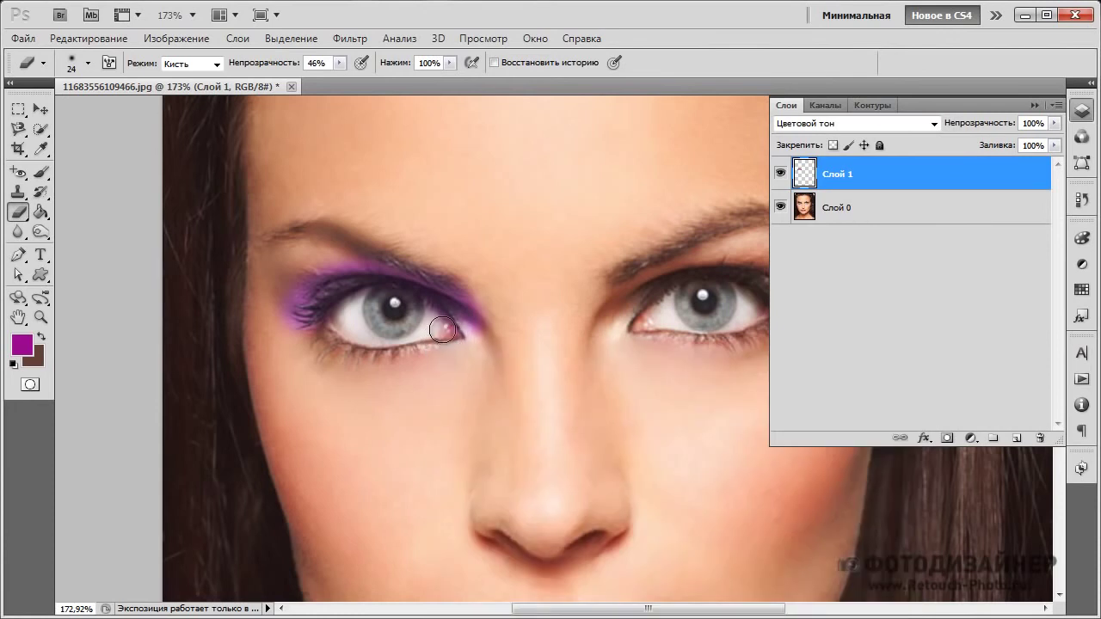
left_click_drag(295, 66, 416, 93)
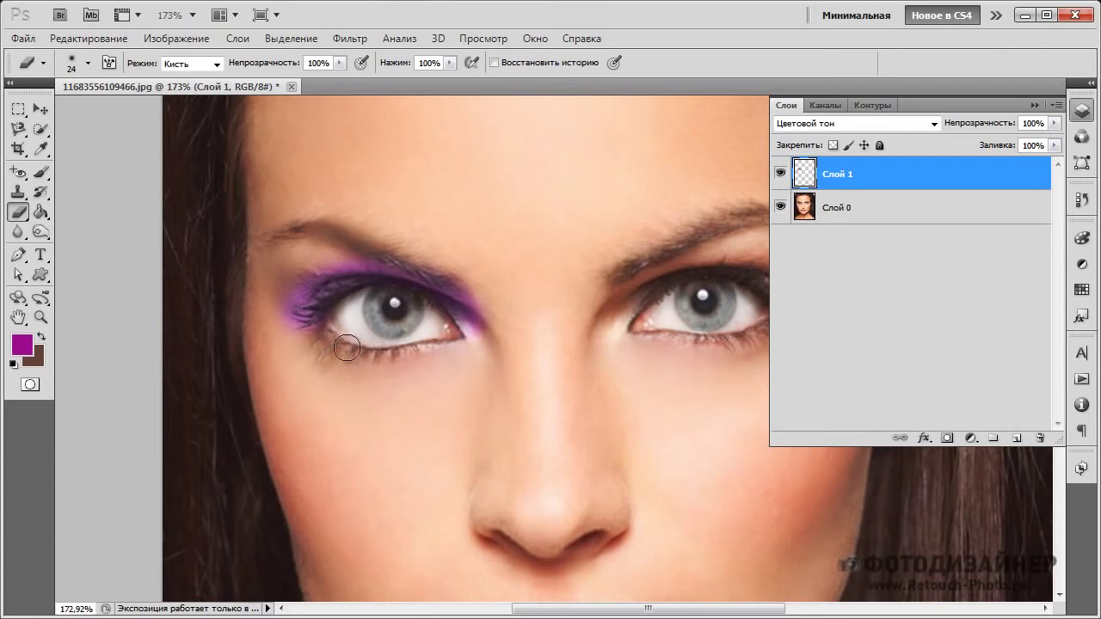
scroll(376, 342, "up", 1)
Step: Erase purple spill at the outer eye corner with the eraser at about 80% opacity
scroll(376, 341, "up", 2)
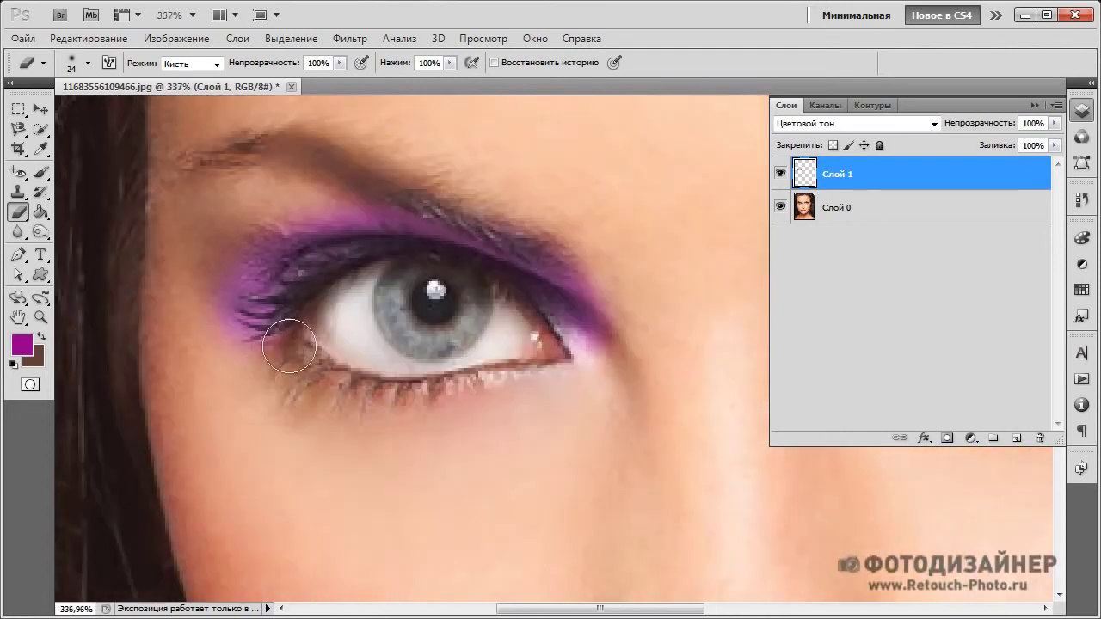
left_click_drag(306, 69, 271, 70)
left_click_drag(246, 345, 212, 304)
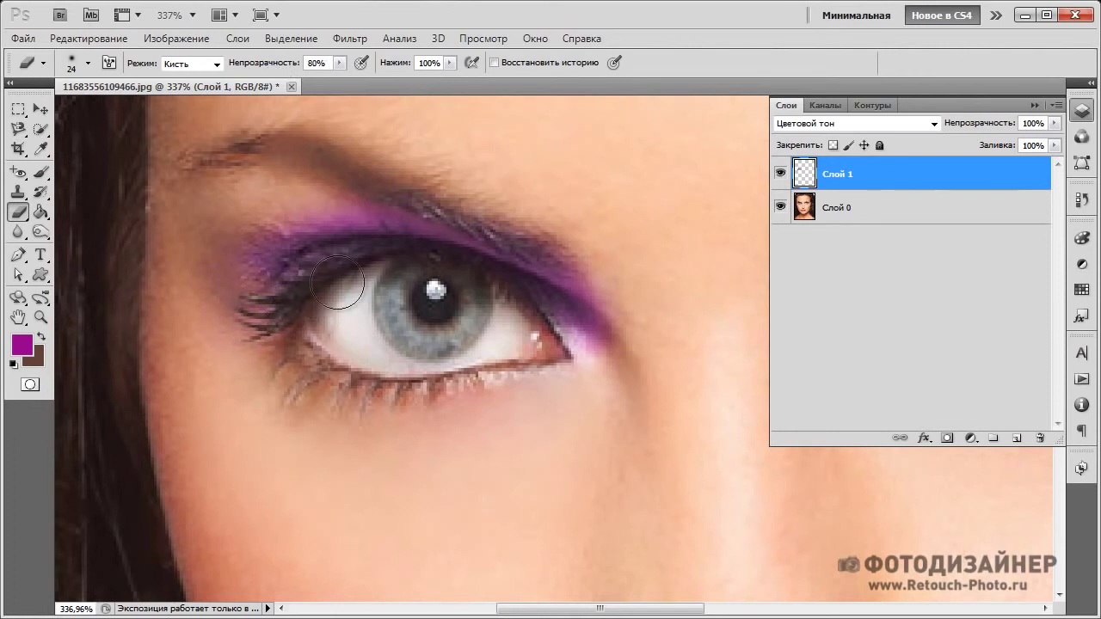
left_click_drag(535, 362, 526, 229)
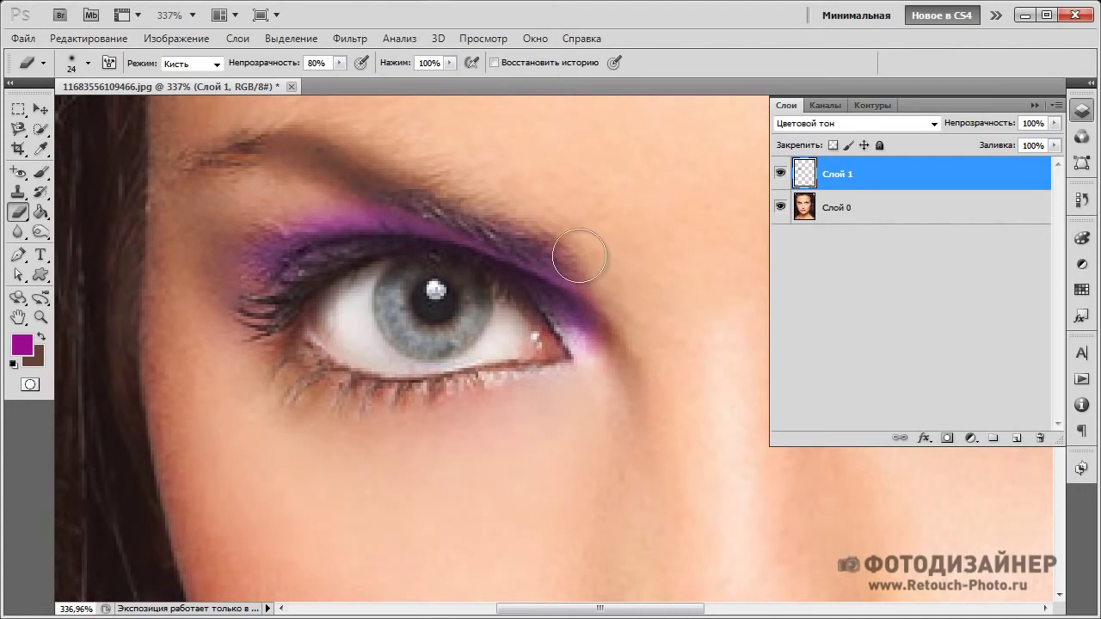
left_click_drag(288, 67, 261, 71)
Step: Soften the upper-lid eyeshadow with an 81 px eraser and lower Слой 1 opacity to 99%
right_click(365, 329)
left_click_drag(408, 368, 456, 368)
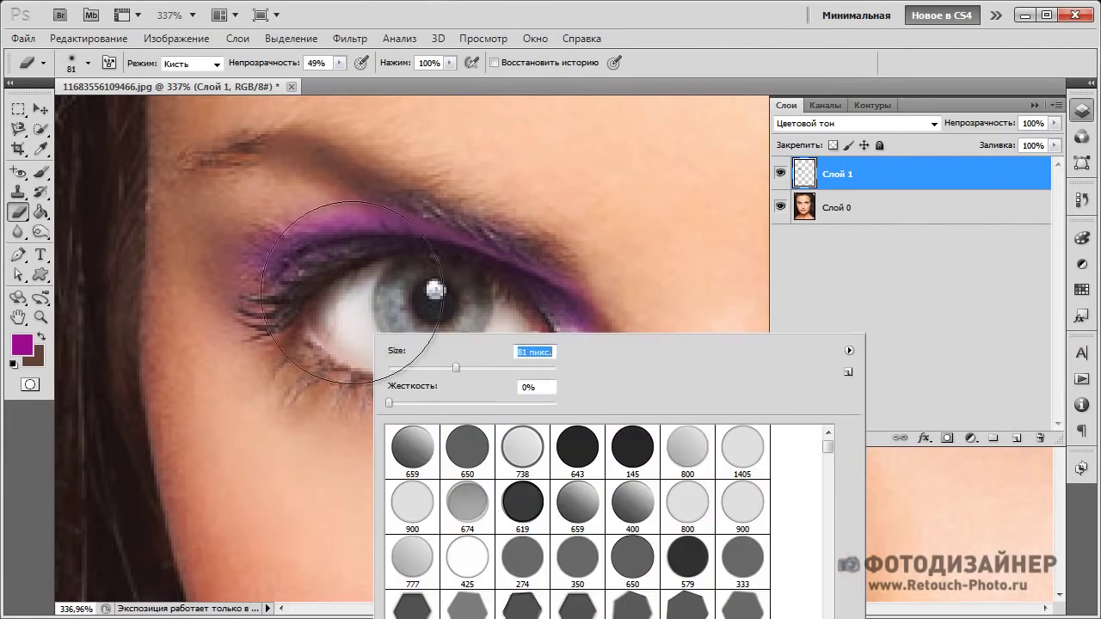
key("Return")
left_click_drag(283, 307, 602, 370)
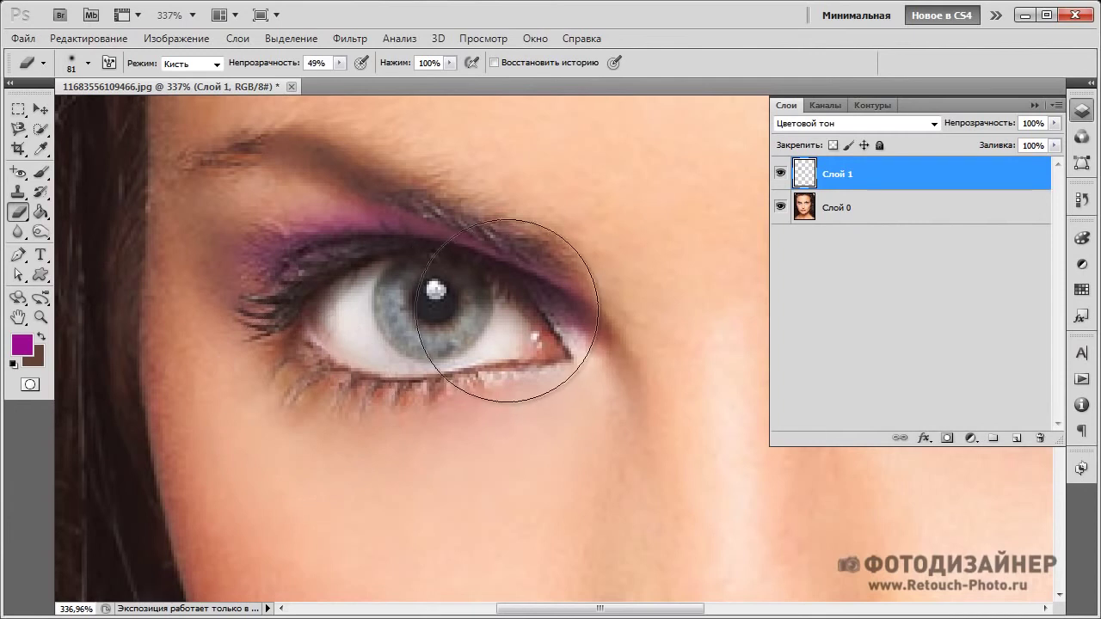
left_click(777, 176)
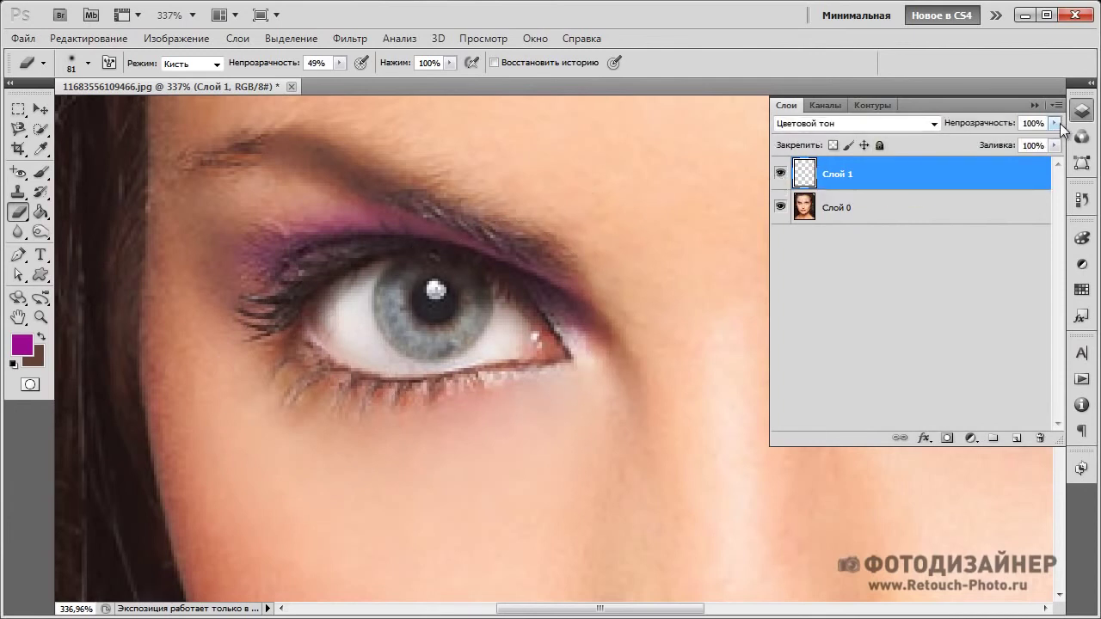
mouse_move(999, 129)
left_mouse_down()
mouse_move(987, 129)
mouse_move(1005, 129)
left_mouse_up()
Step: Add Слой 2 and paint a solid purple patch over the upper eyelid with a soft 50 px brush
left_click(1022, 442)
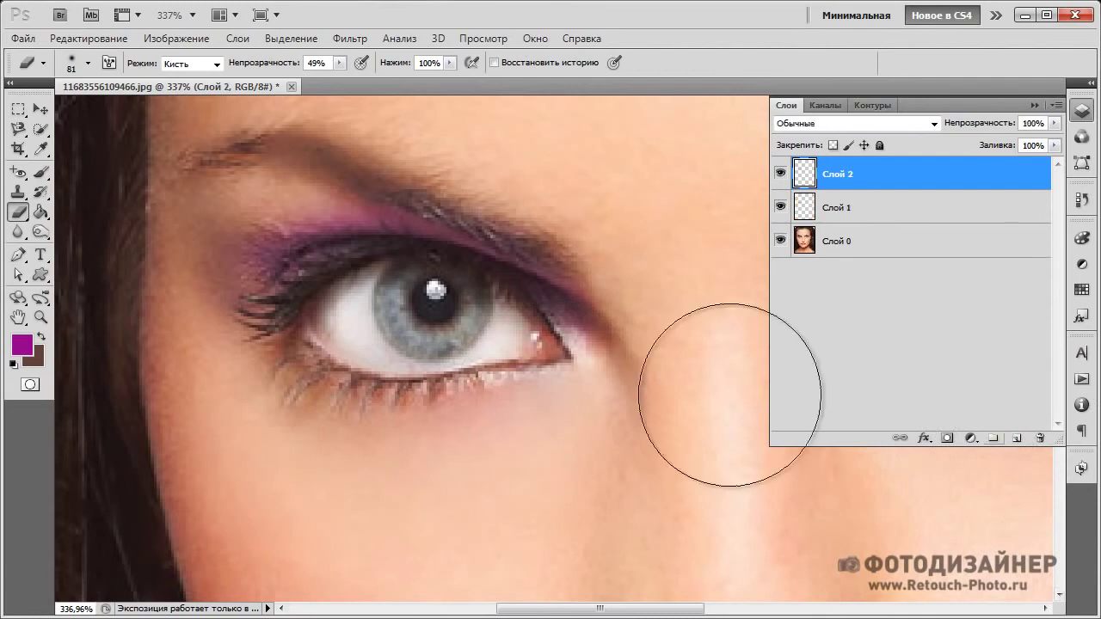
left_click(41, 172)
right_click(297, 246)
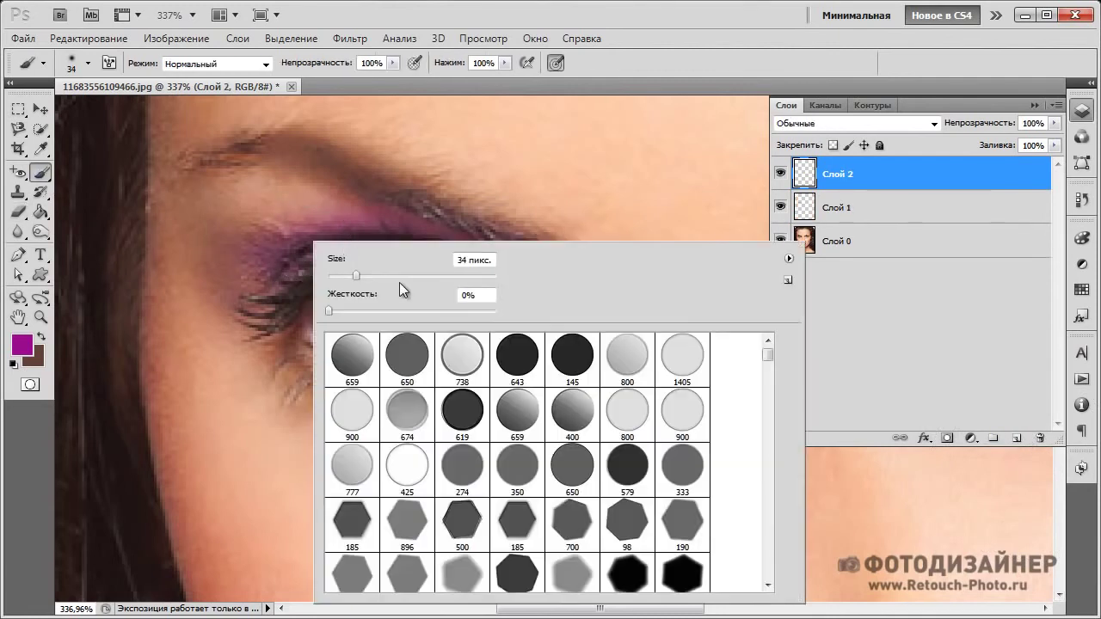
mouse_move(227, 296)
left_mouse_down()
mouse_move(284, 234)
mouse_move(246, 217)
mouse_move(194, 241)
left_mouse_up()
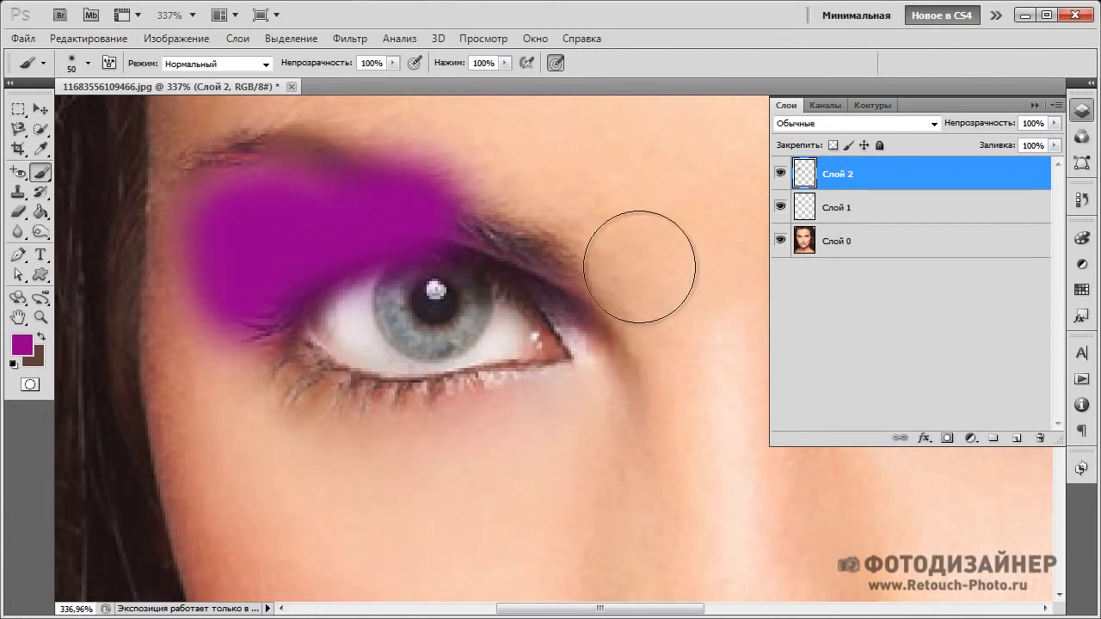
left_click(18, 211)
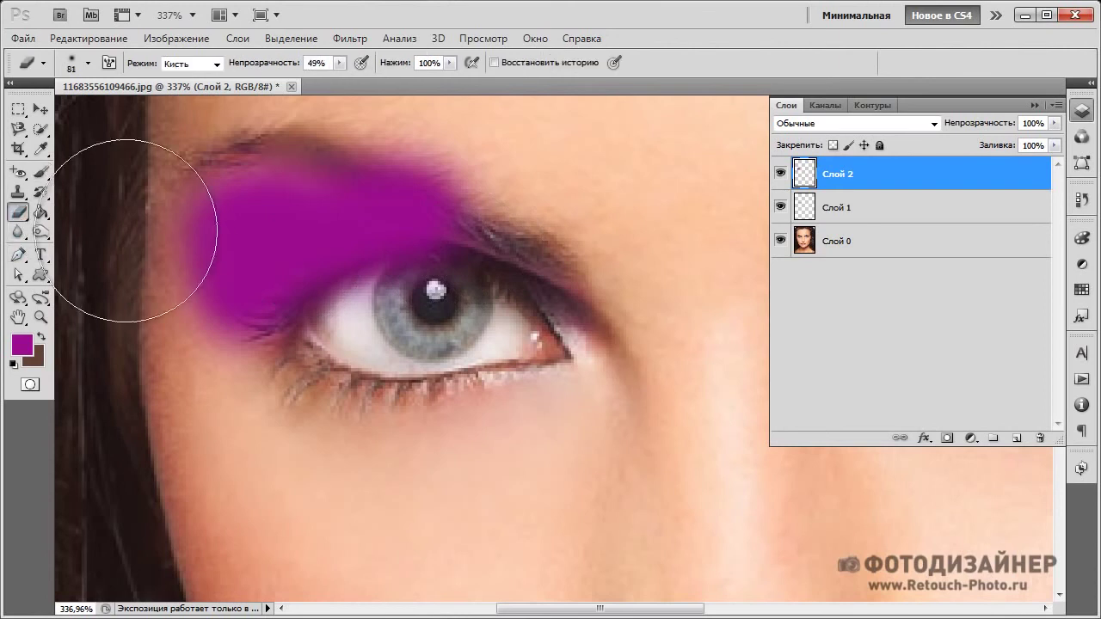
left_click(888, 123)
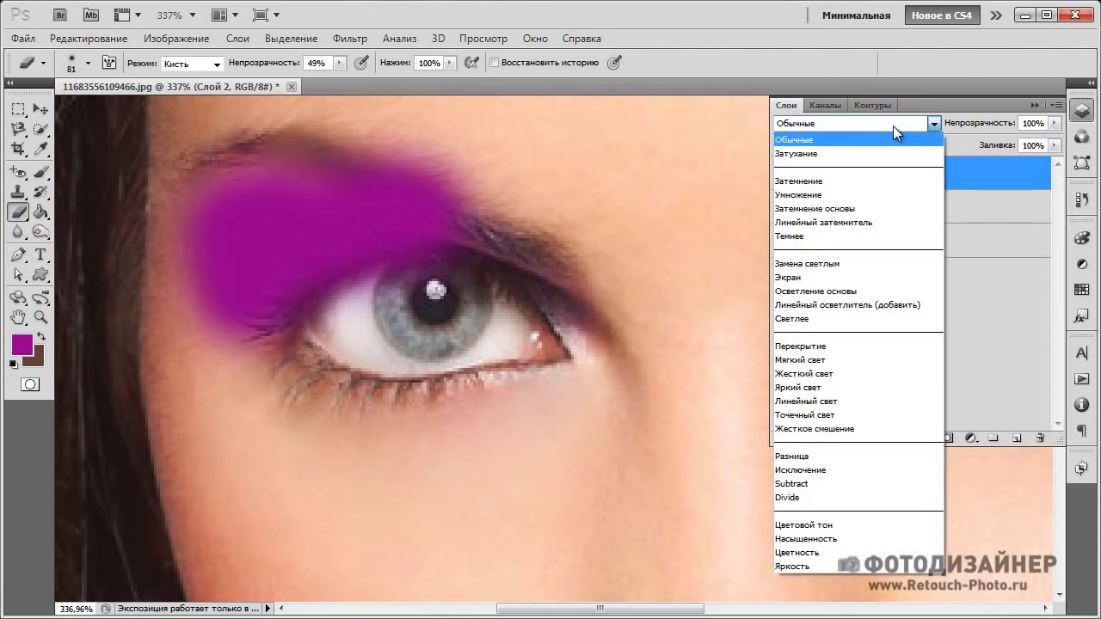
Step: Blend Слой 2 in Мягкий свет and erase stray purple near the lower outer lashes at 99%
left_click(808, 359)
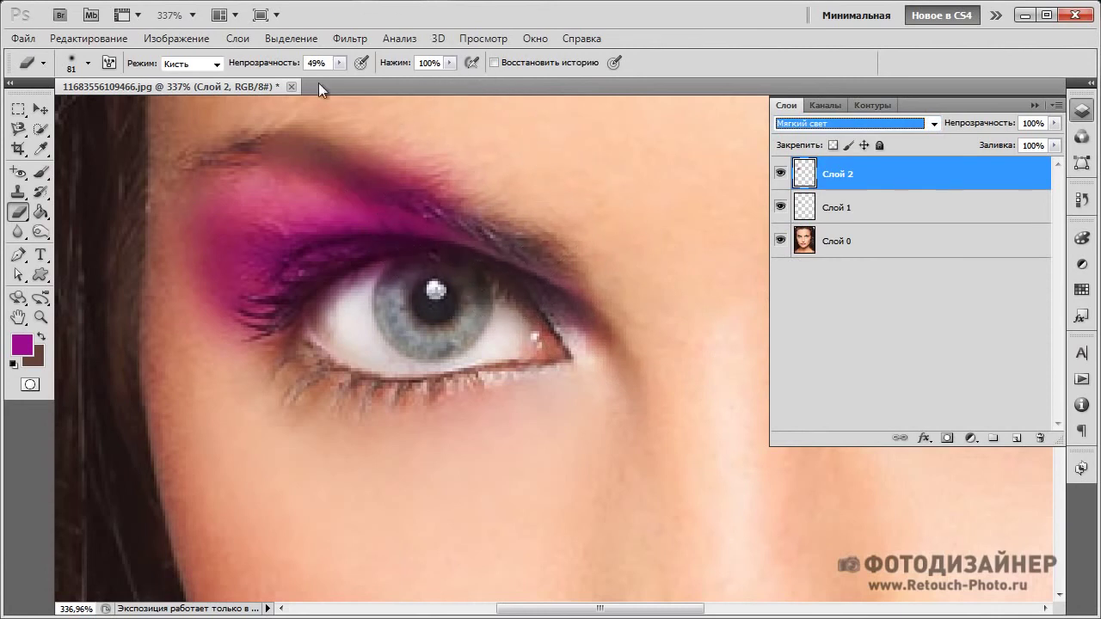
left_click_drag(272, 66, 315, 68)
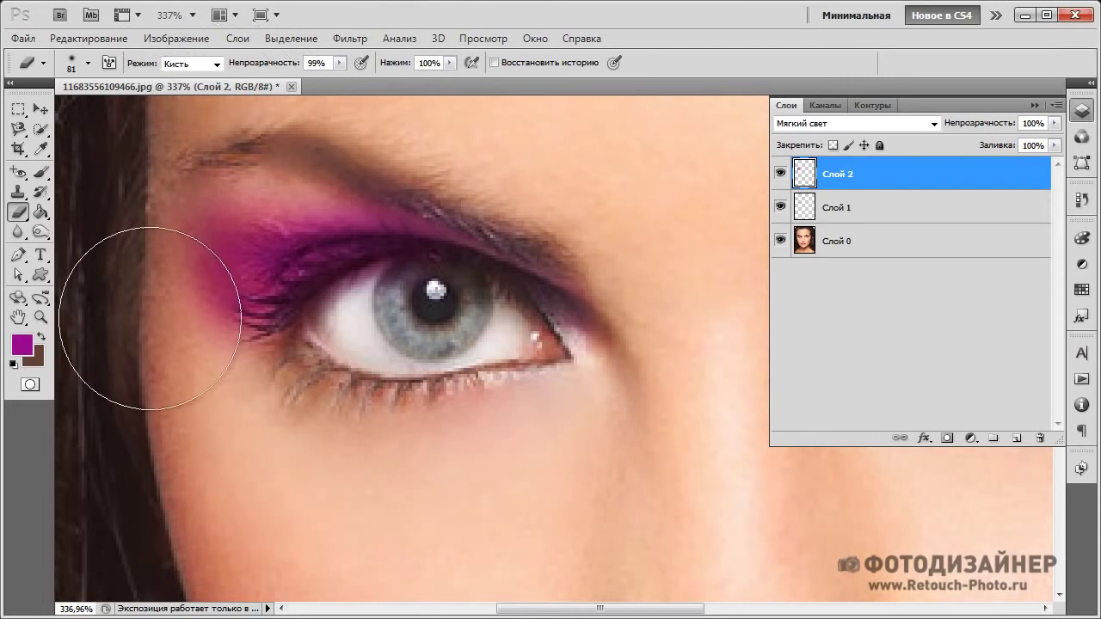
left_click_drag(147, 324, 204, 337)
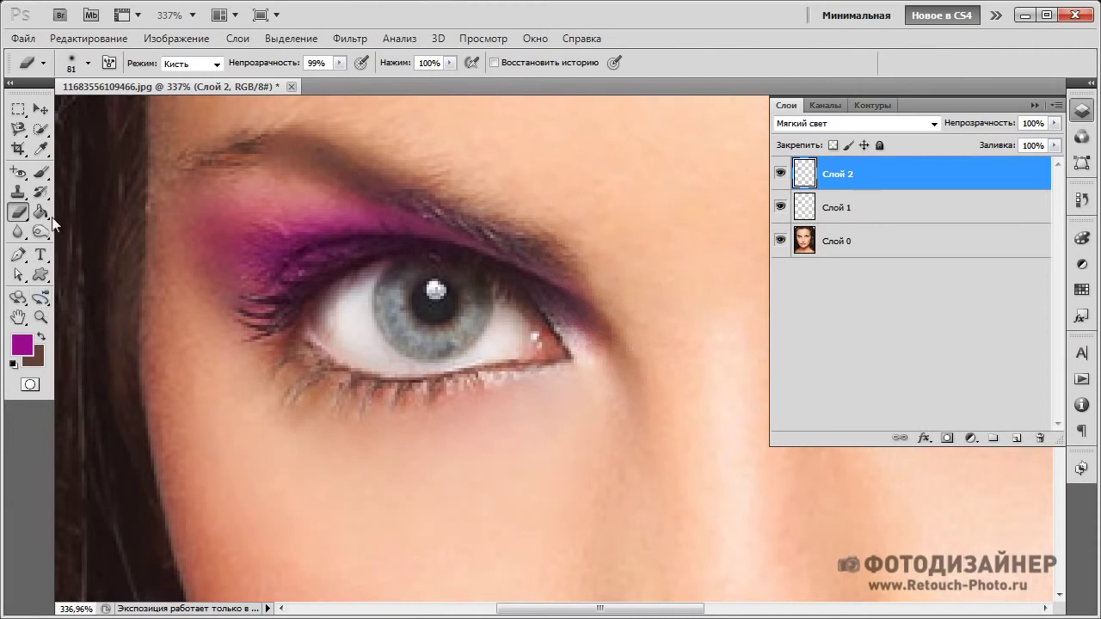
Step: Set the brush to 30 px at 61% opacity and compare Слой 2 on and off
left_click(42, 172)
left_click_drag(339, 64, 303, 68)
right_click(297, 206)
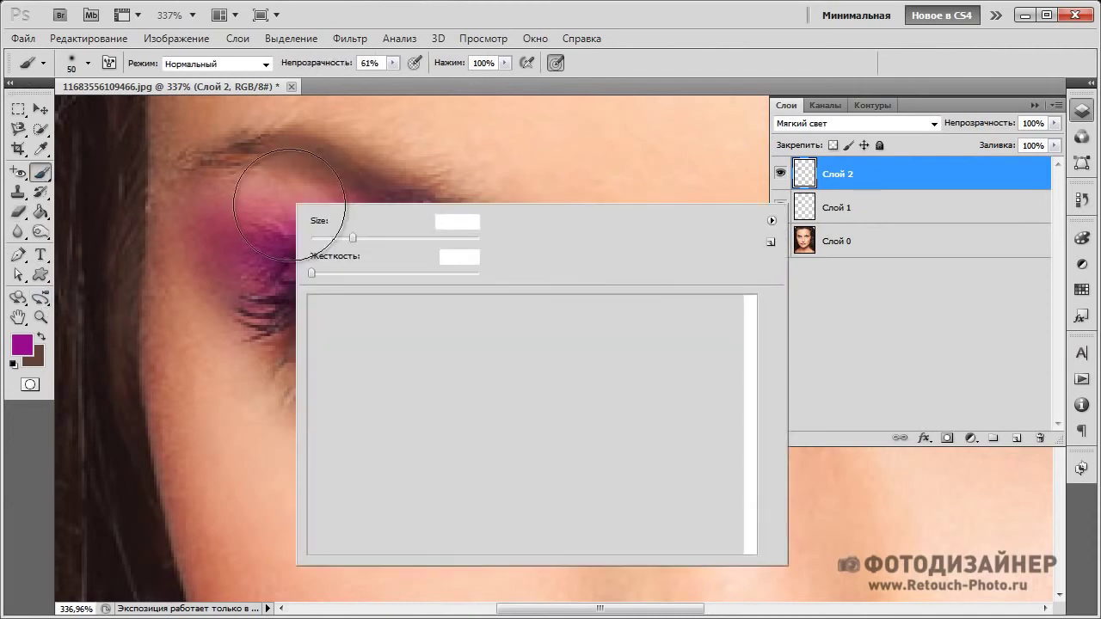
left_click_drag(320, 221, 292, 215)
key("Return")
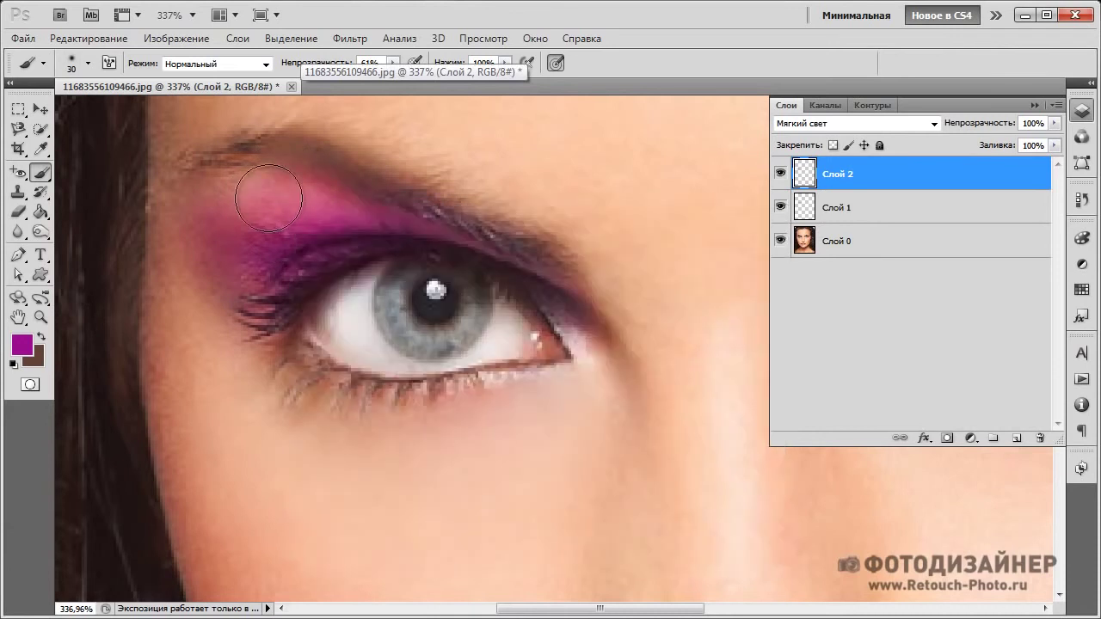
scroll(272, 325, "down", 2)
scroll(275, 332, "down", 2)
scroll(310, 344, "down", 2)
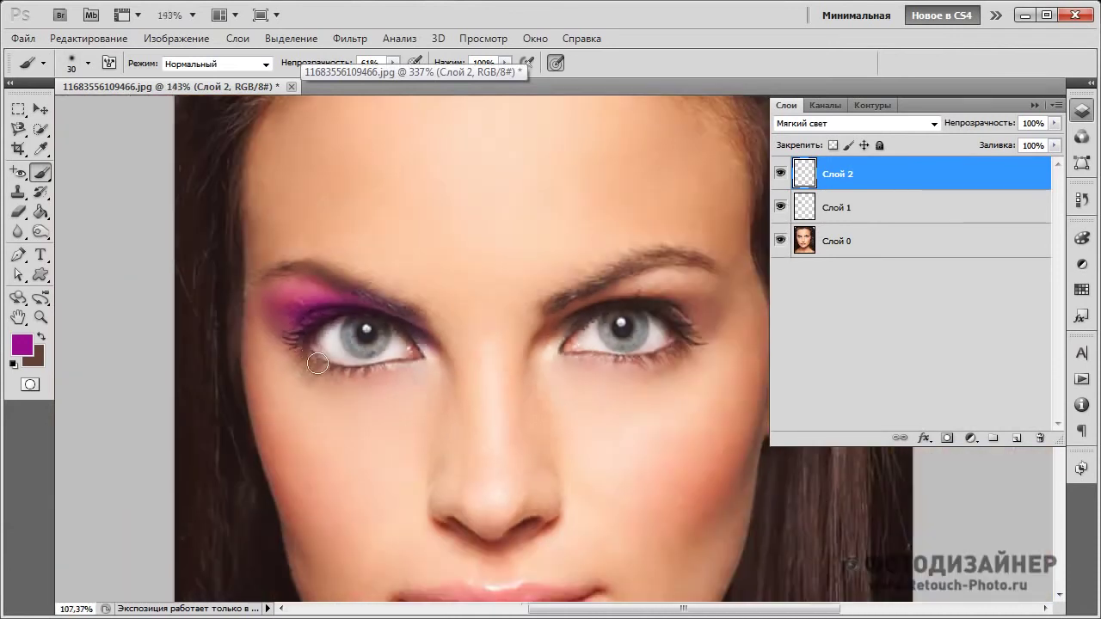
scroll(341, 364, "down", 1)
scroll(340, 364, "up", 2)
scroll(332, 352, "up", 2)
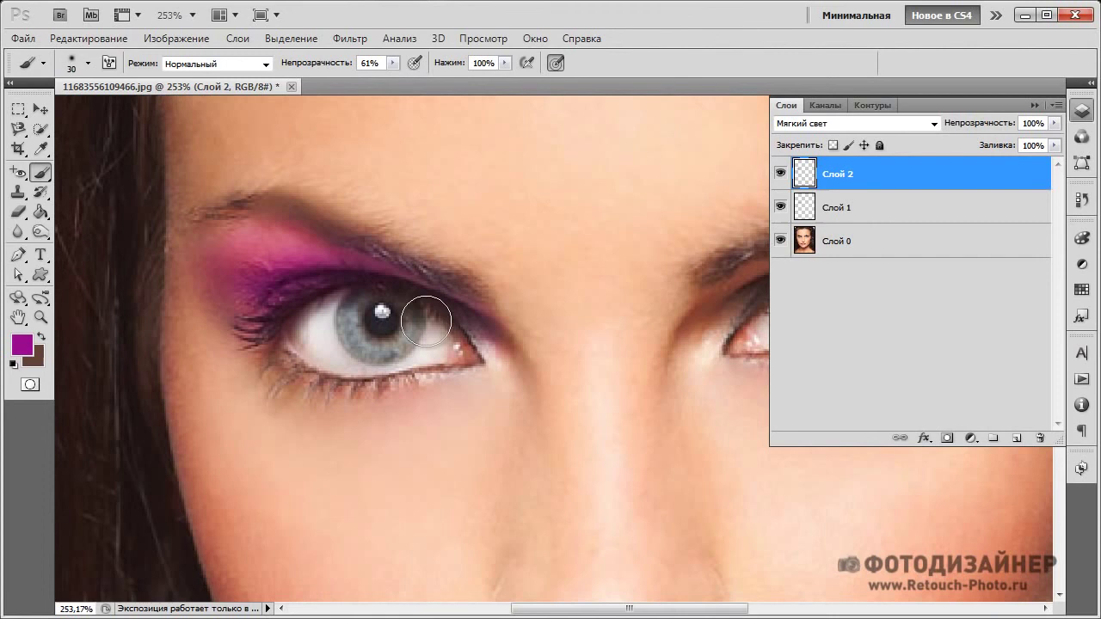
left_click(781, 177)
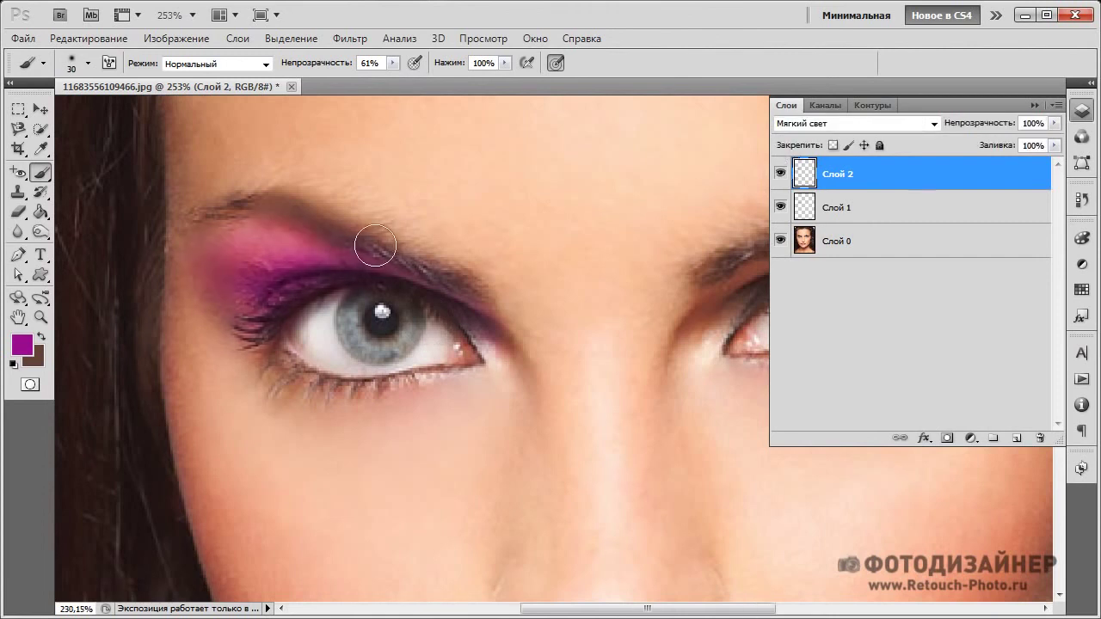
scroll(375, 246, "down", 4)
scroll(364, 336, "up", 3)
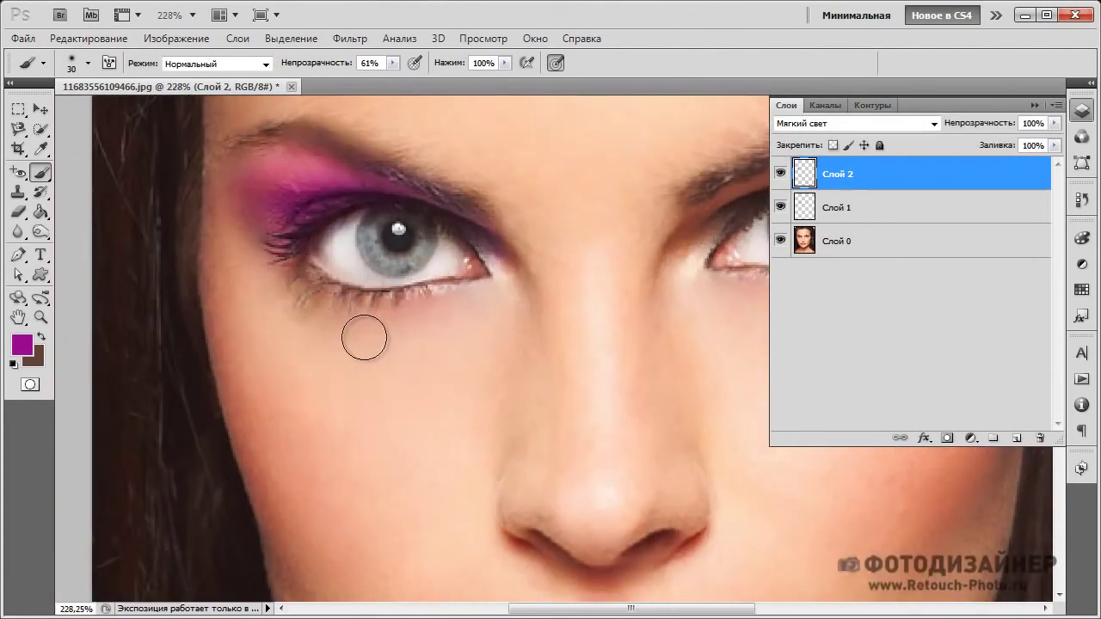
Step: Add a new layer Слой 3 and shrink the brush to 6 px
left_click(1014, 444)
scroll(438, 300, "up", 2)
scroll(435, 295, "up", 2)
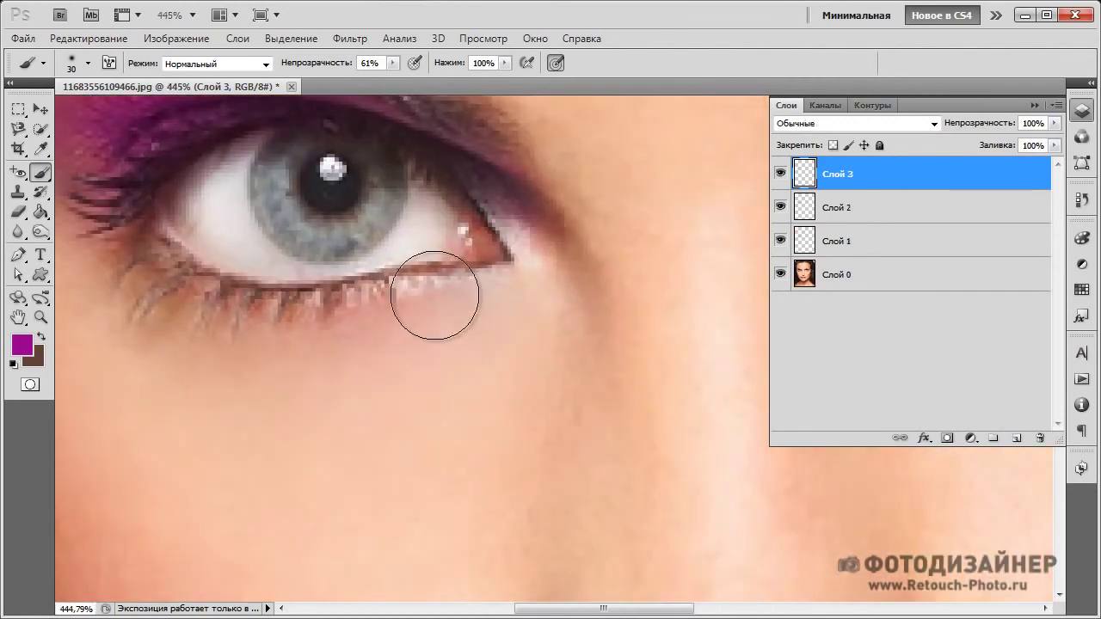
right_click(321, 314)
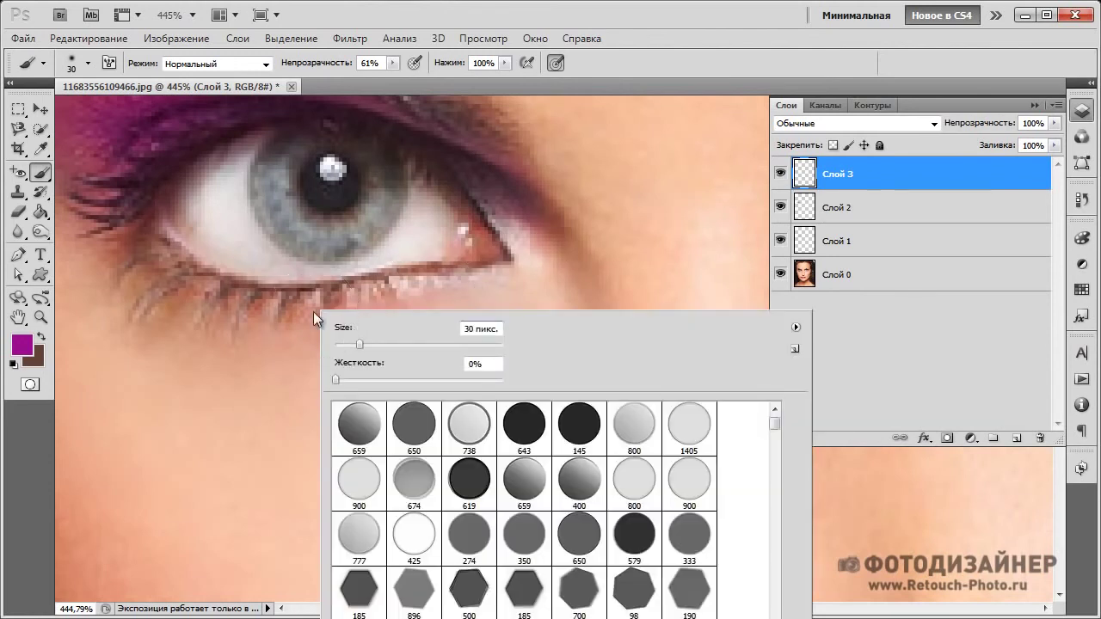
left_click_drag(345, 346, 343, 349)
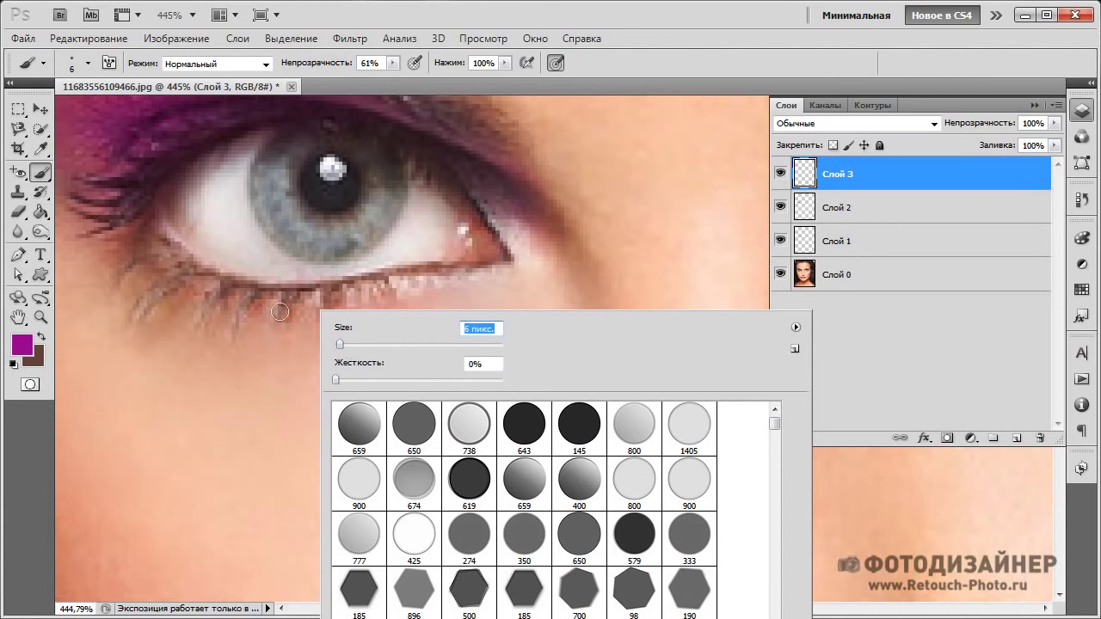
Step: Sample the brownish-pink lower-lid colour, set Слой 3 to Умножение and brush opacity to 100%
left_click(41, 149)
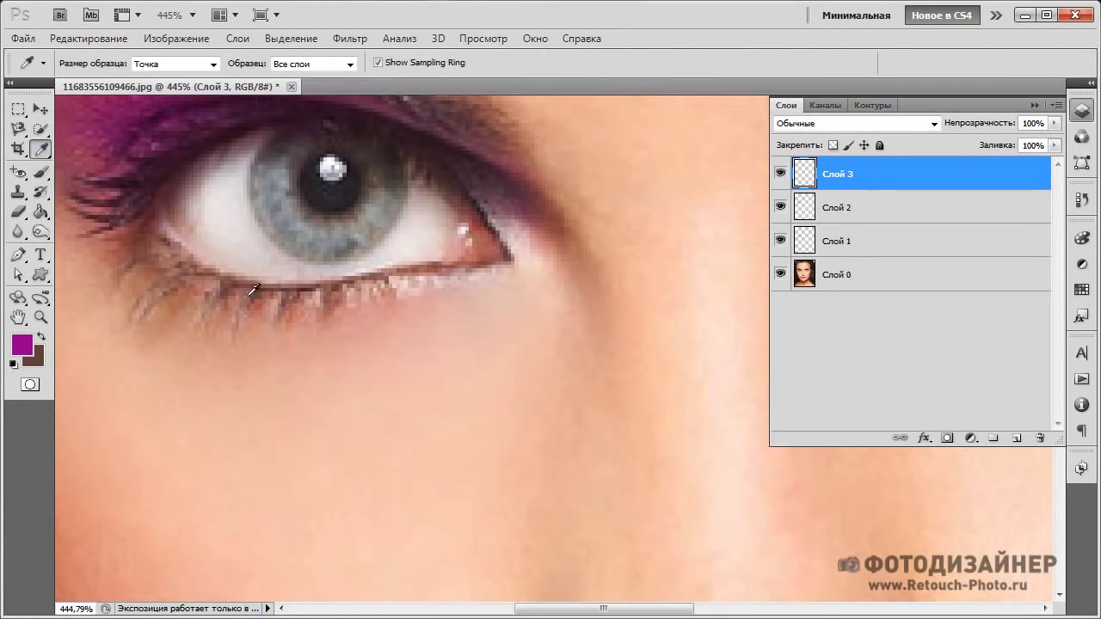
left_click(393, 272)
left_click(42, 170)
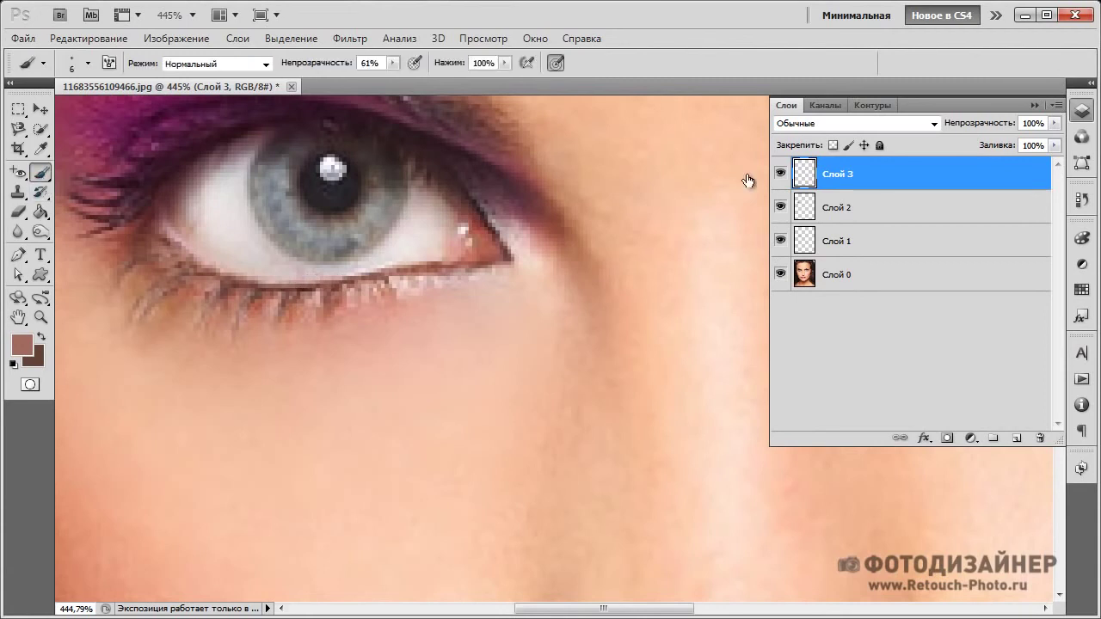
left_click(888, 125)
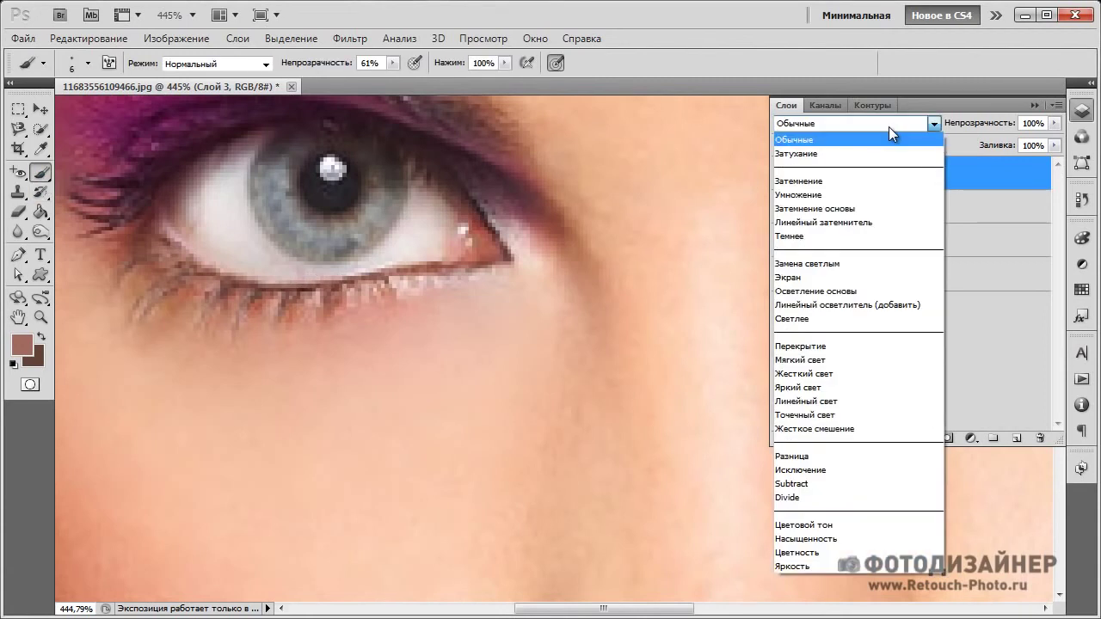
left_click(845, 192)
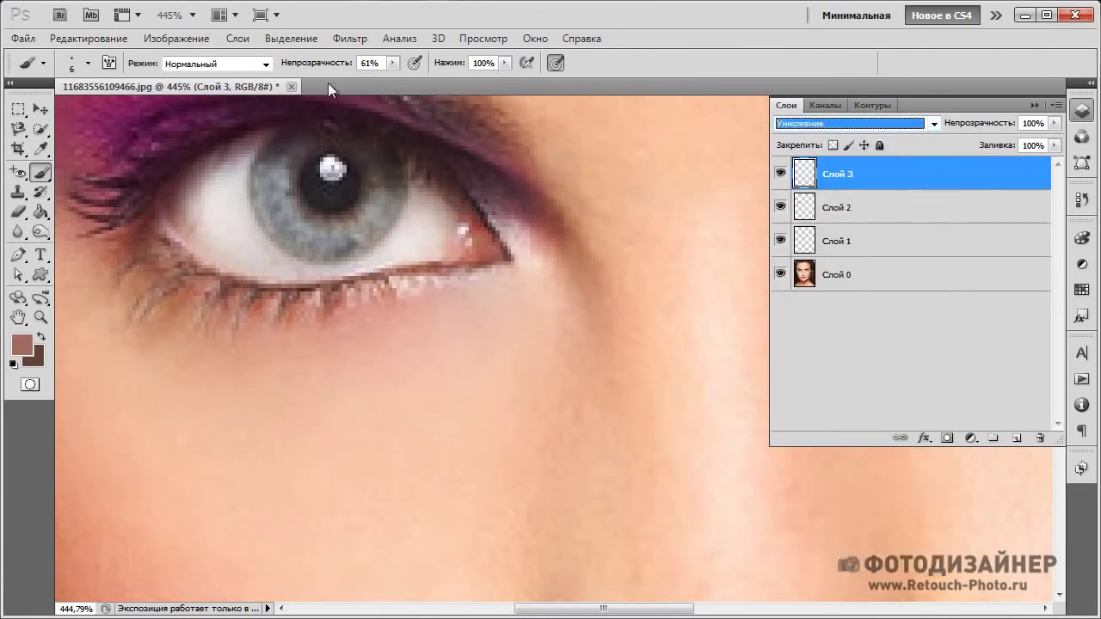
left_click_drag(323, 72, 346, 72)
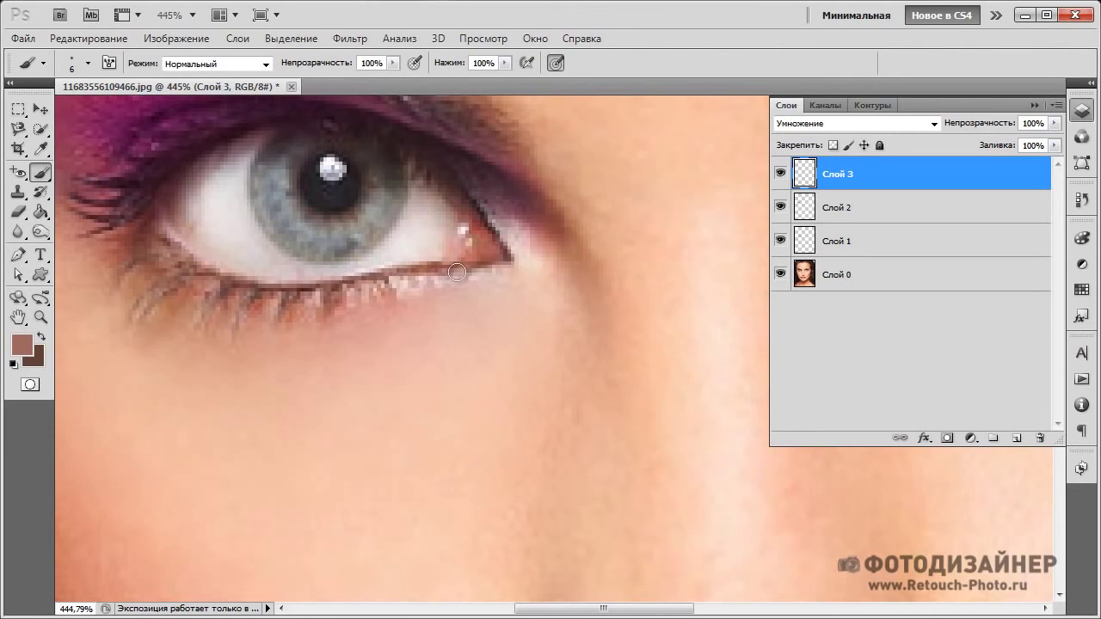
Step: Redraw the lower-lid liner on Слой 3 with a 2 px brush, replacing the first stroke
mouse_move(494, 264)
left_mouse_down()
mouse_move(333, 291)
mouse_move(149, 233)
left_mouse_up()
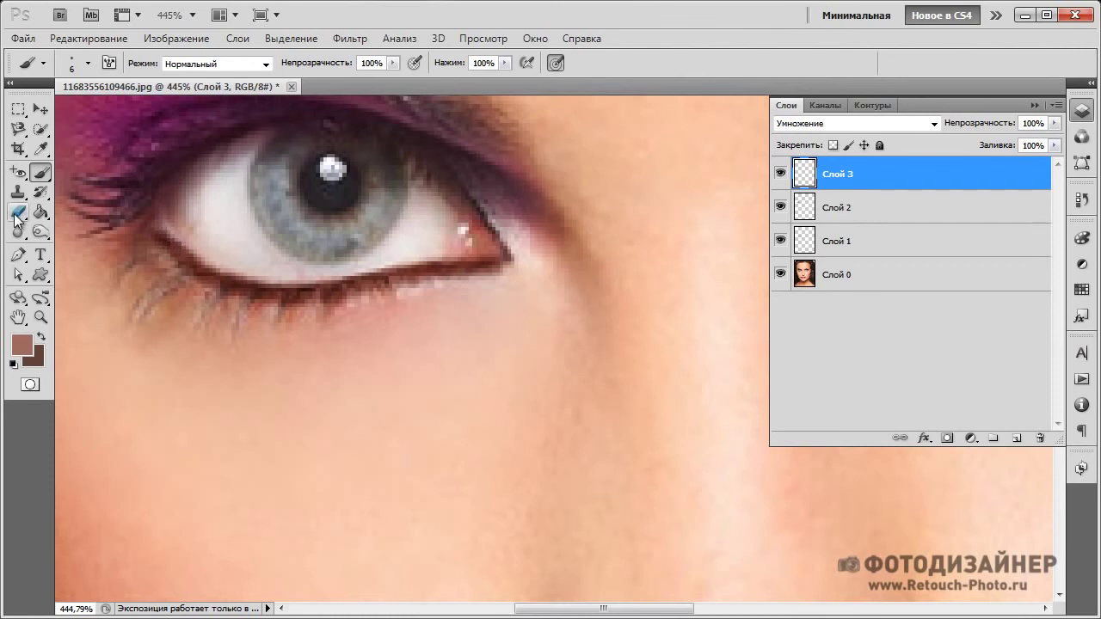
key("ctrl+z")
right_click(294, 266)
double_click(448, 289)
type("2 пикс.")
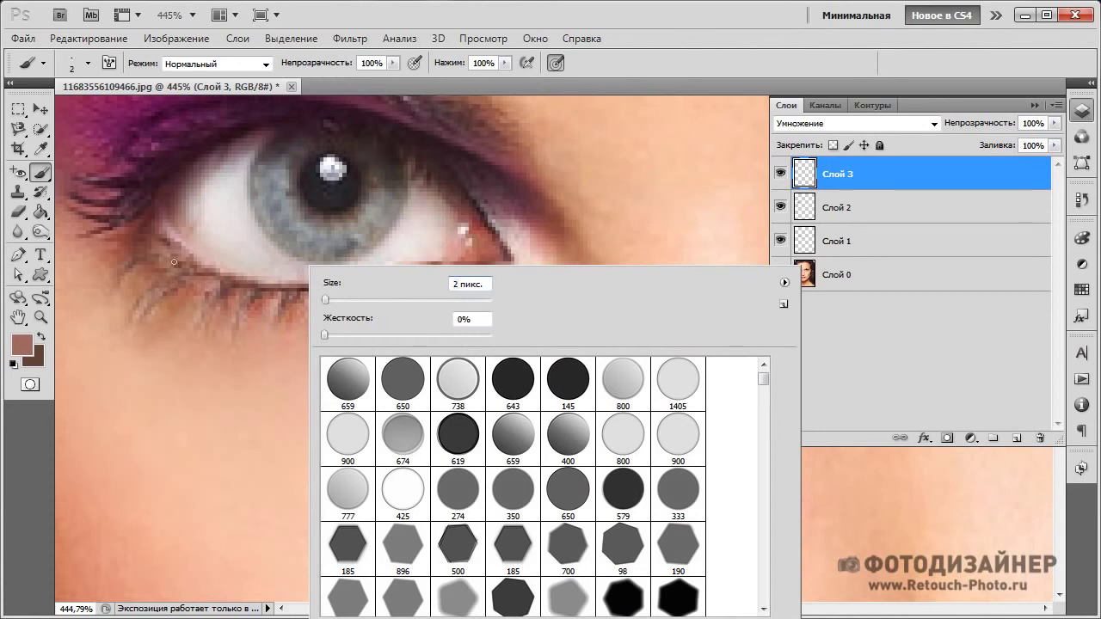
key("Return")
mouse_move(162, 242)
left_mouse_down()
mouse_move(228, 287)
mouse_move(264, 290)
mouse_move(487, 268)
left_mouse_up()
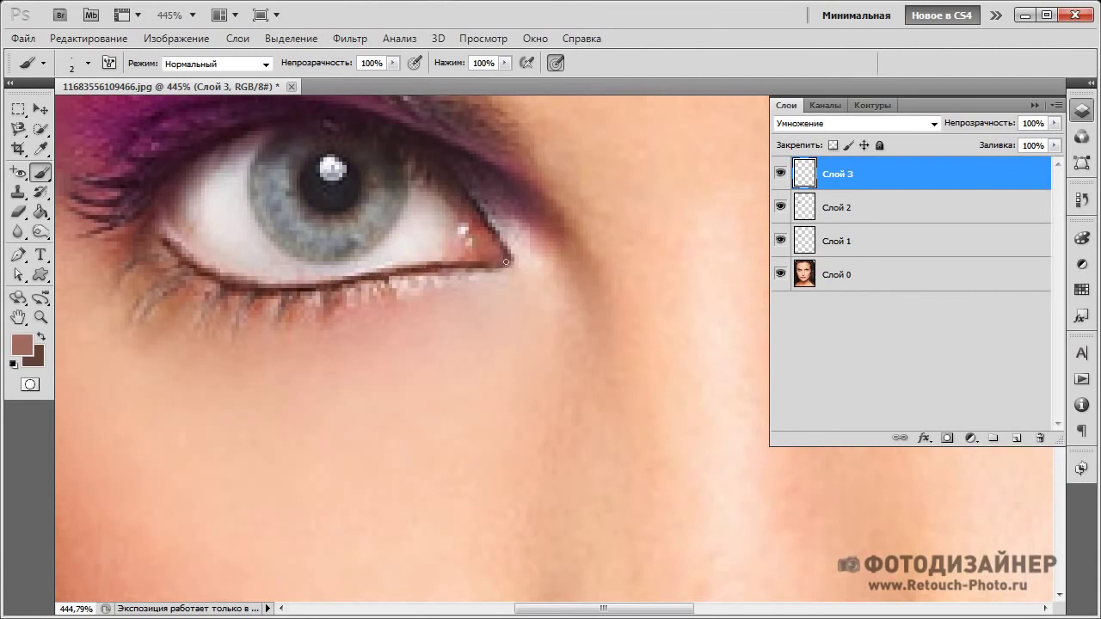
Step: Set a 10 px eraser for touch-ups and lower Слой 3 opacity to 57%
left_click(18, 211)
right_click(593, 344)
left_click(663, 334)
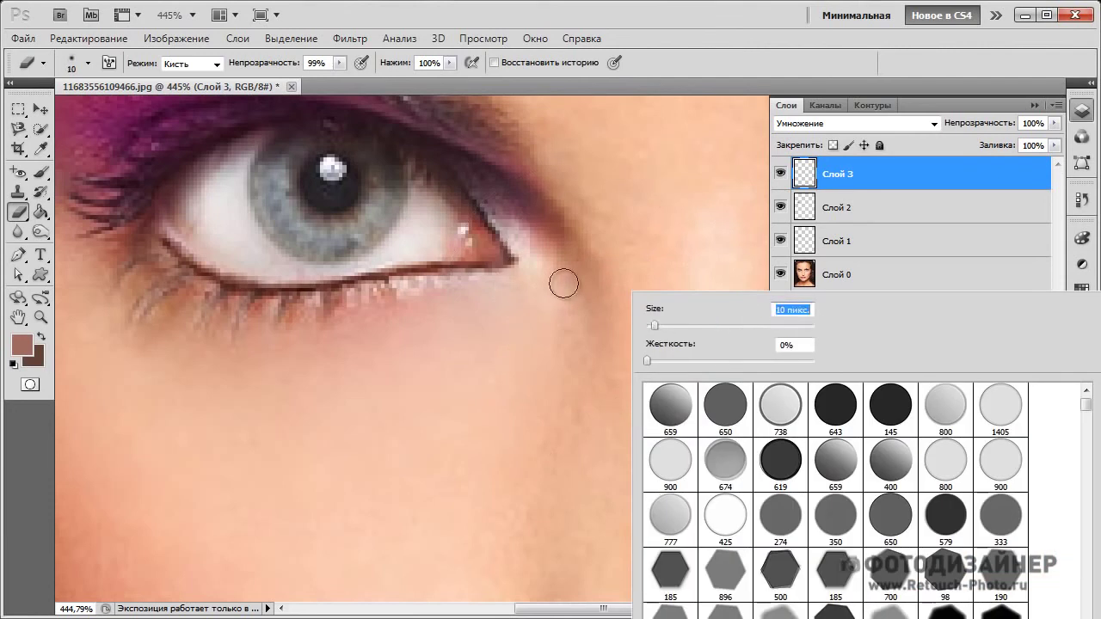
key("Return")
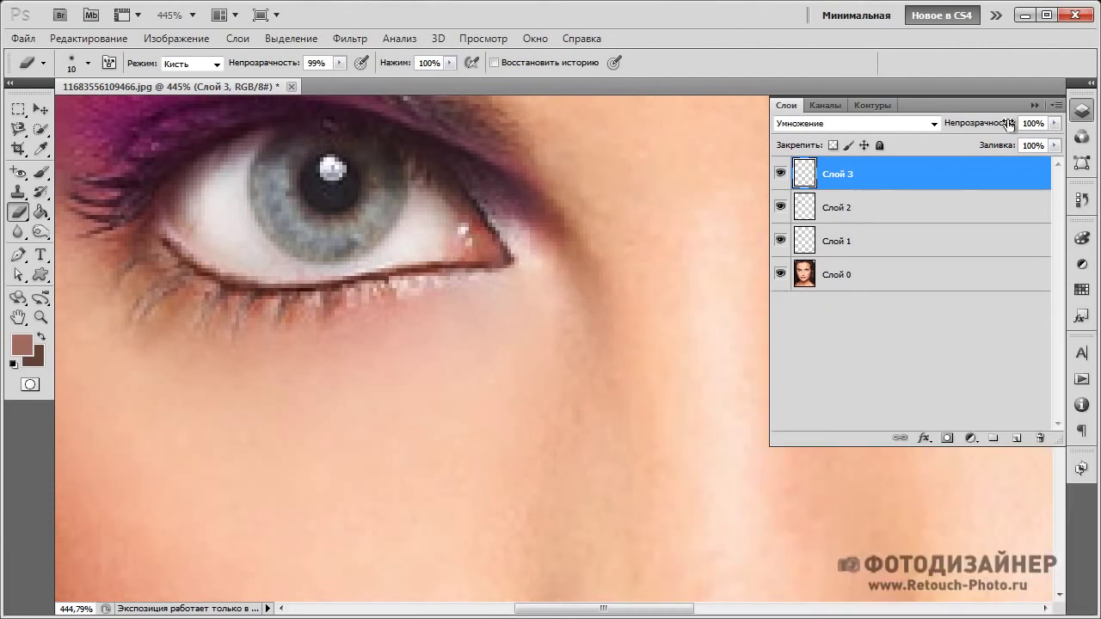
left_click_drag(999, 123, 967, 139)
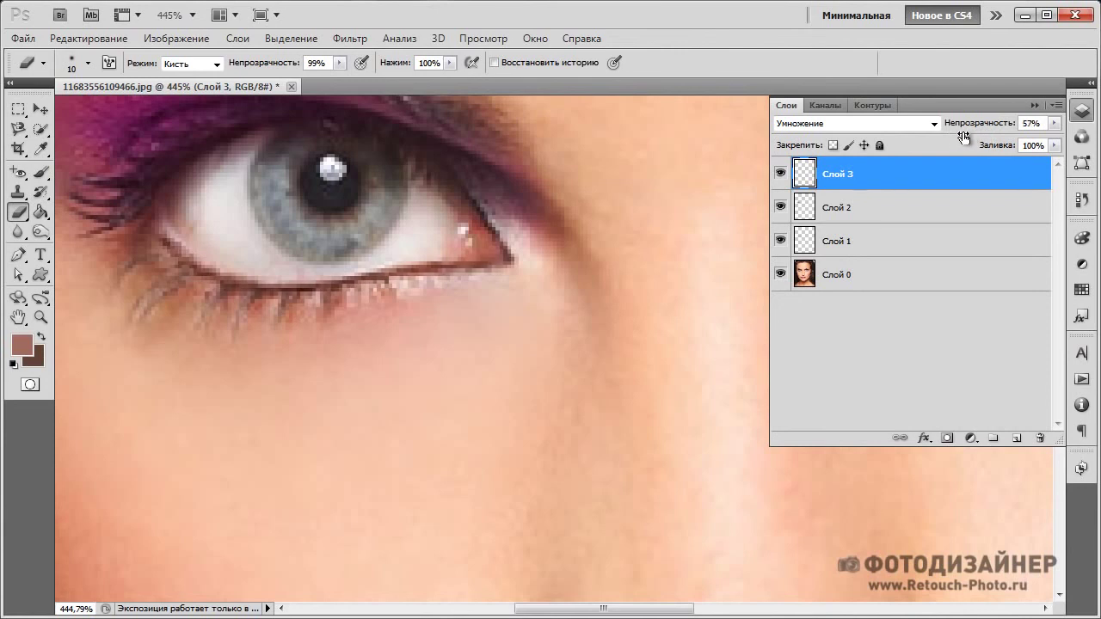
scroll(421, 296, "down", 3)
scroll(393, 300, "down", 2)
Step: Group Слой 1–3 as Группа 1 and duplicate it as Группа 1 копия
scroll(384, 301, "down", 1)
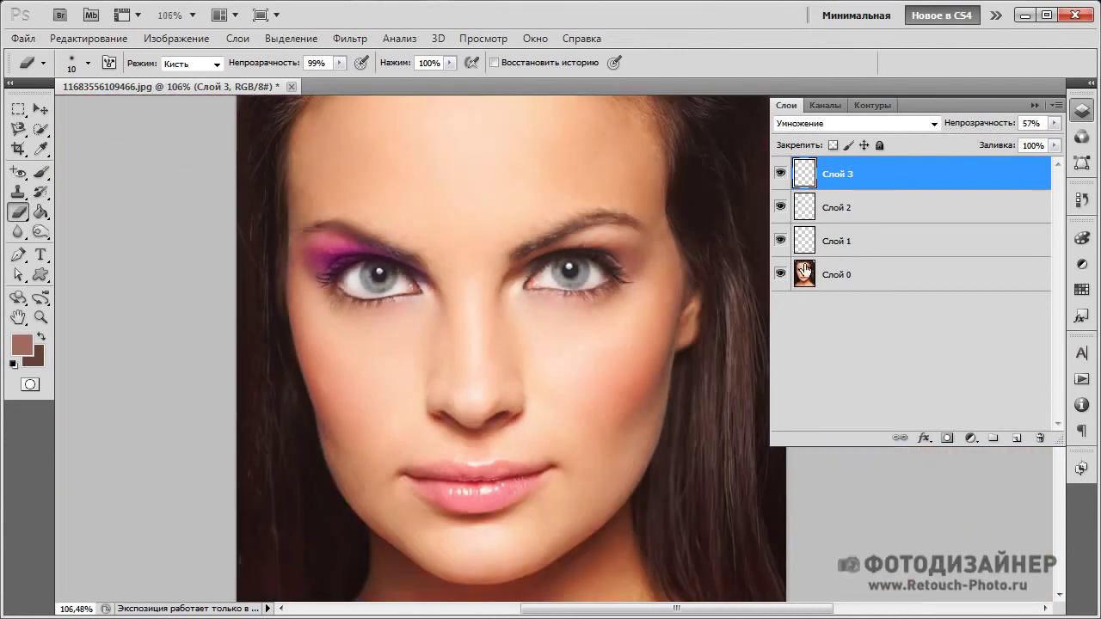
left_click(861, 248, "shift")
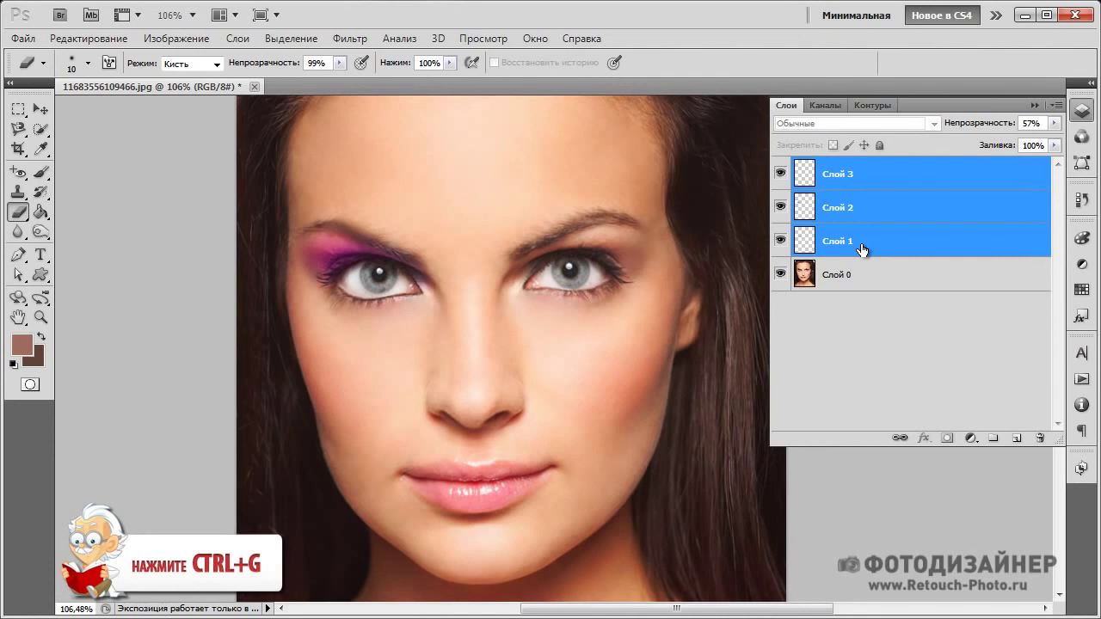
key("ctrl+g")
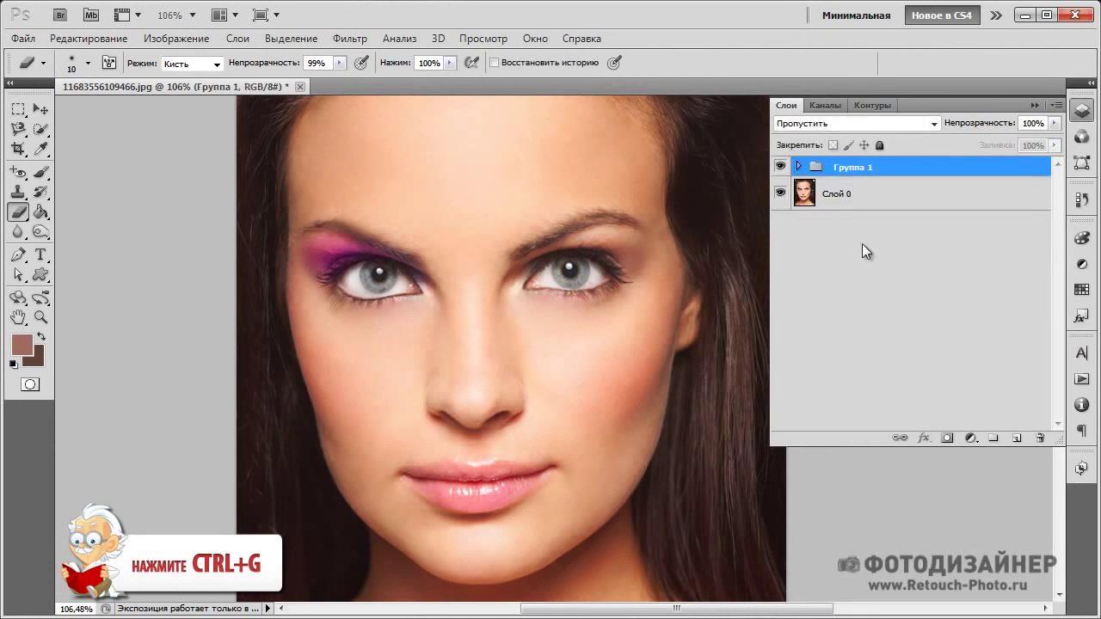
key("shift+plus")
key("shift+minus")
left_click_drag(880, 176, 1016, 438)
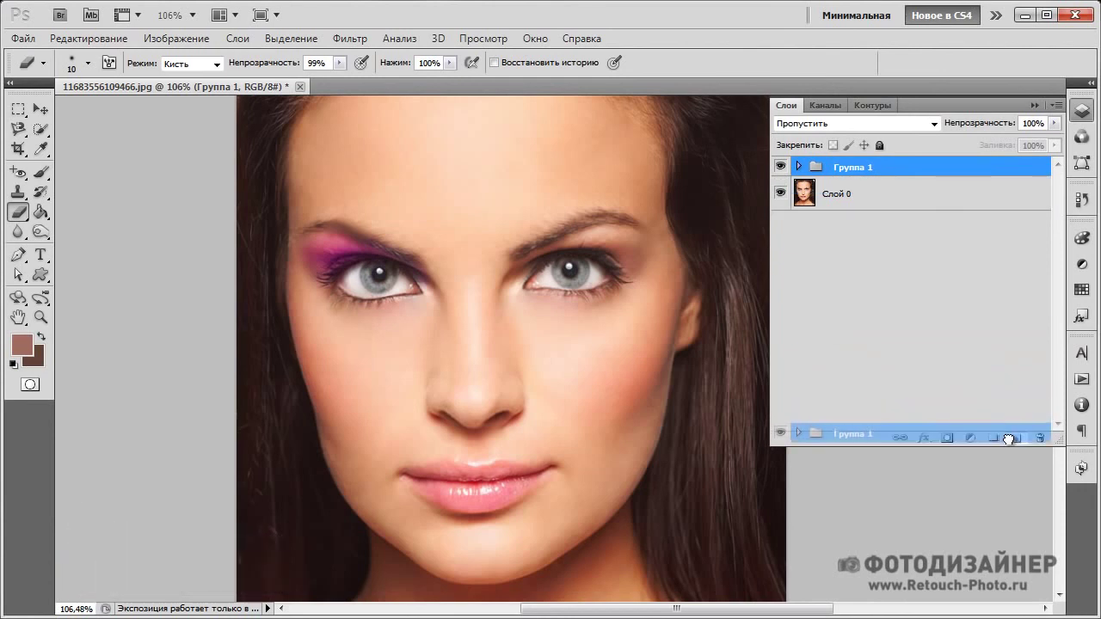
Step: Flip the copied group horizontally and move it onto the right eye
left_click(102, 39)
mouse_move(112, 374)
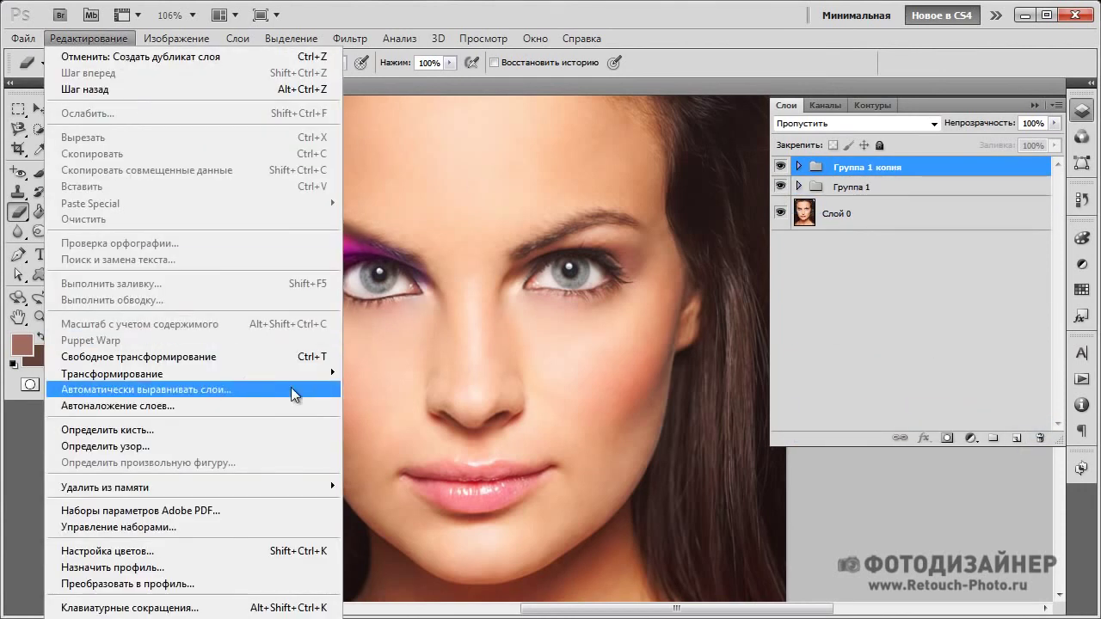
left_click(430, 565)
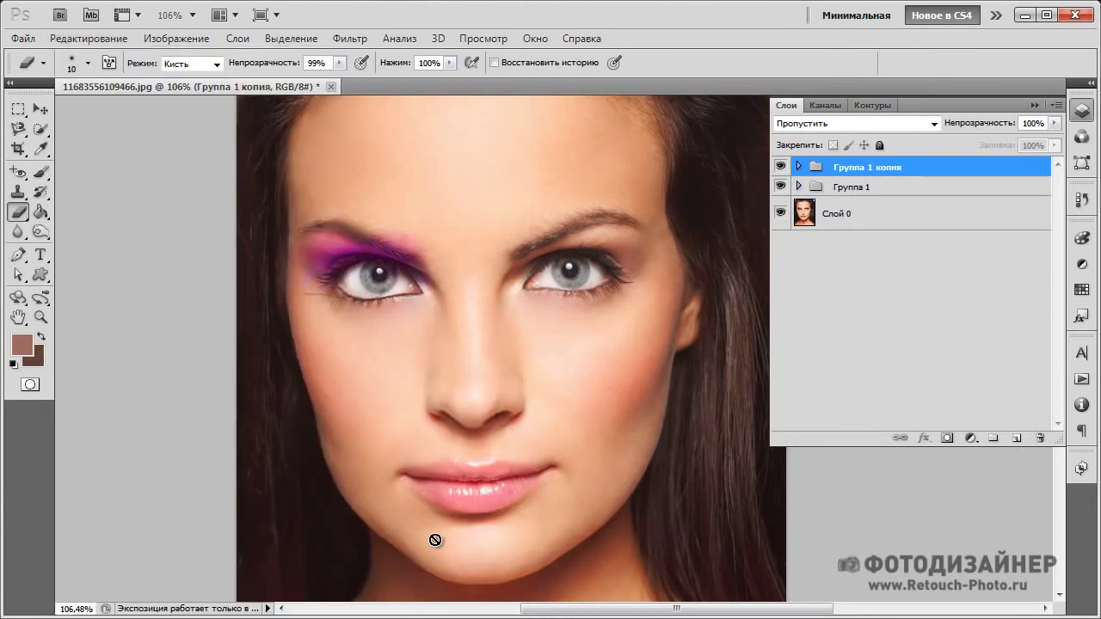
left_click(41, 110)
left_click_drag(321, 282, 541, 278)
Step: Hide Слой 3 inside Группа 1 копия and toggle the group to compare the right eye
scroll(554, 279, "up", 2)
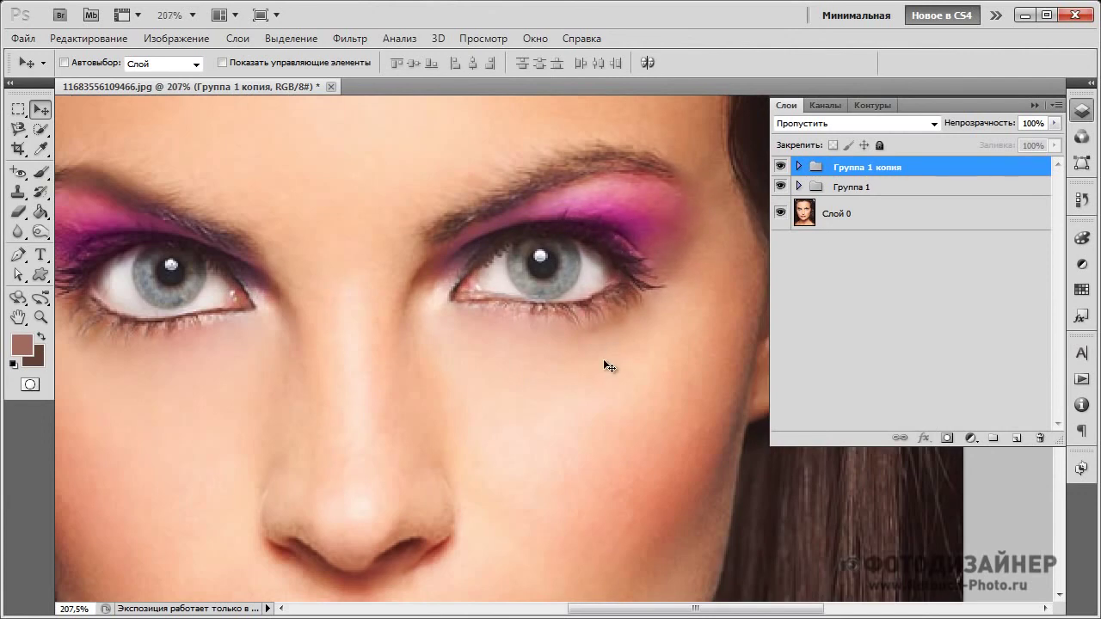
scroll(607, 344, "up", 2)
left_click(798, 166)
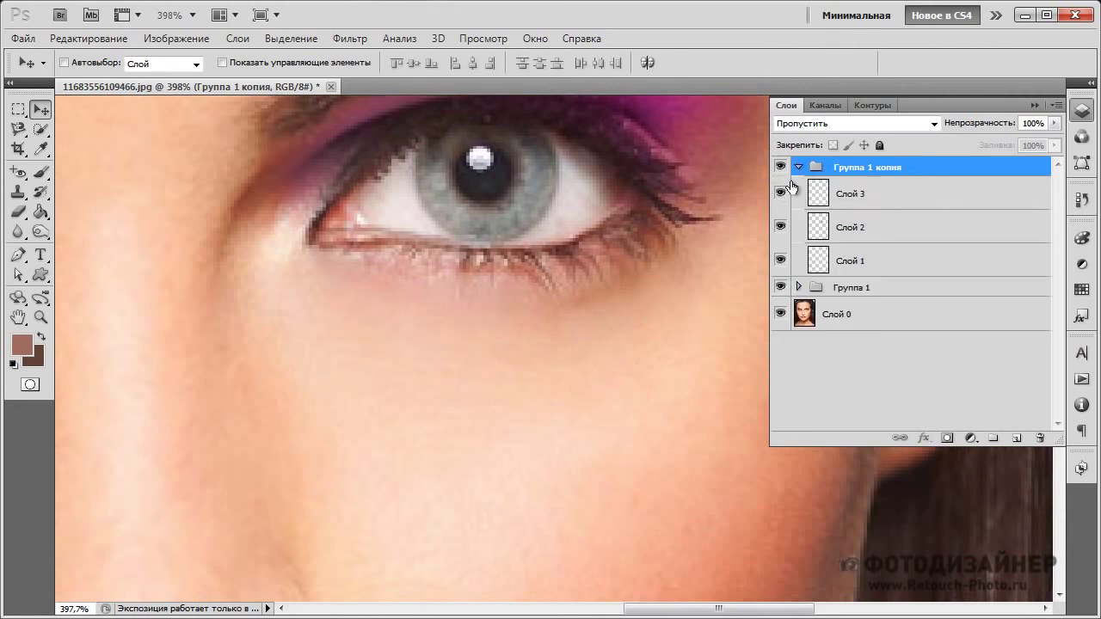
left_click(780, 192)
scroll(529, 327, "down", 1)
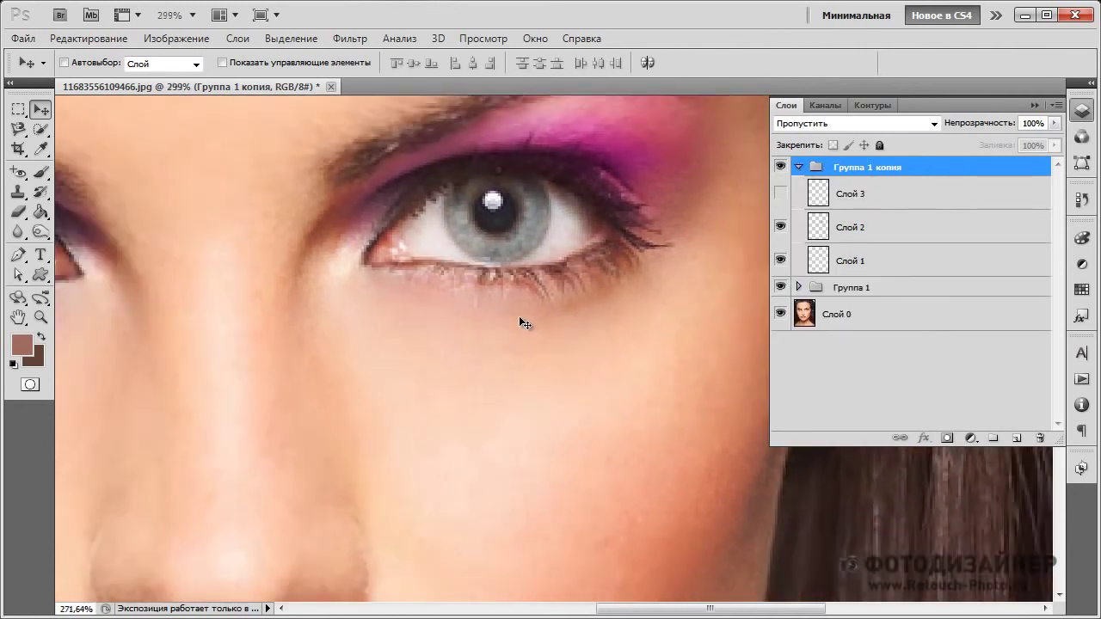
scroll(521, 318, "down", 2)
left_click(780, 166)
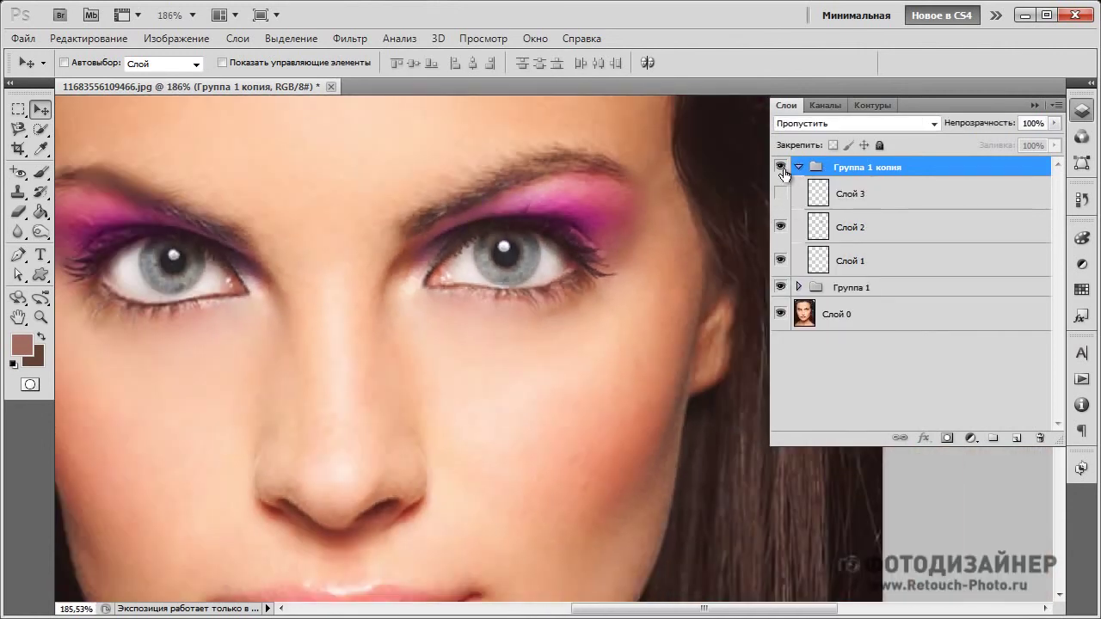
left_click(799, 166)
scroll(499, 265, "down", 1)
scroll(499, 265, "down", 2)
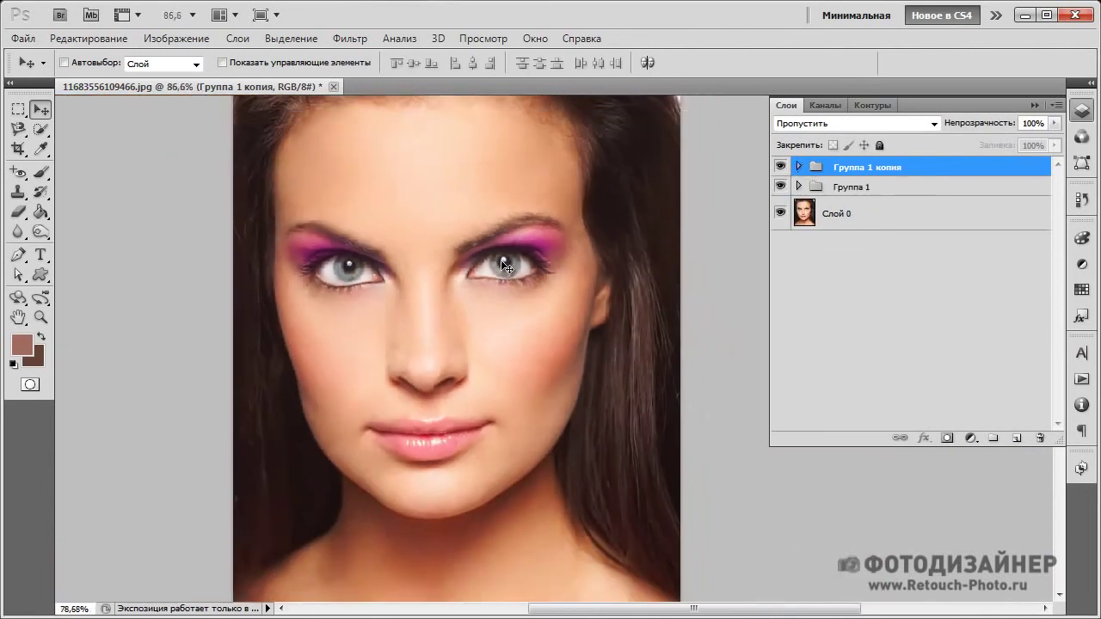
scroll(500, 262, "down", 1)
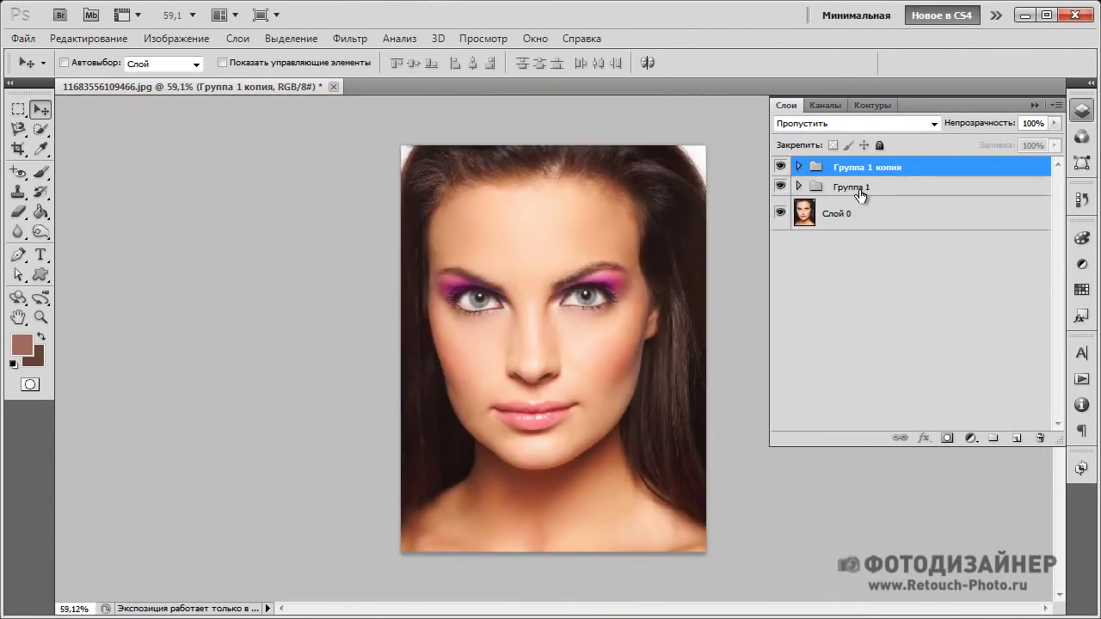
Step: Lower the opacity of both 'Группа 1 копия' and 'Группа 1' to 50% to soften the eye makeup
left_click(997, 129)
type("50")
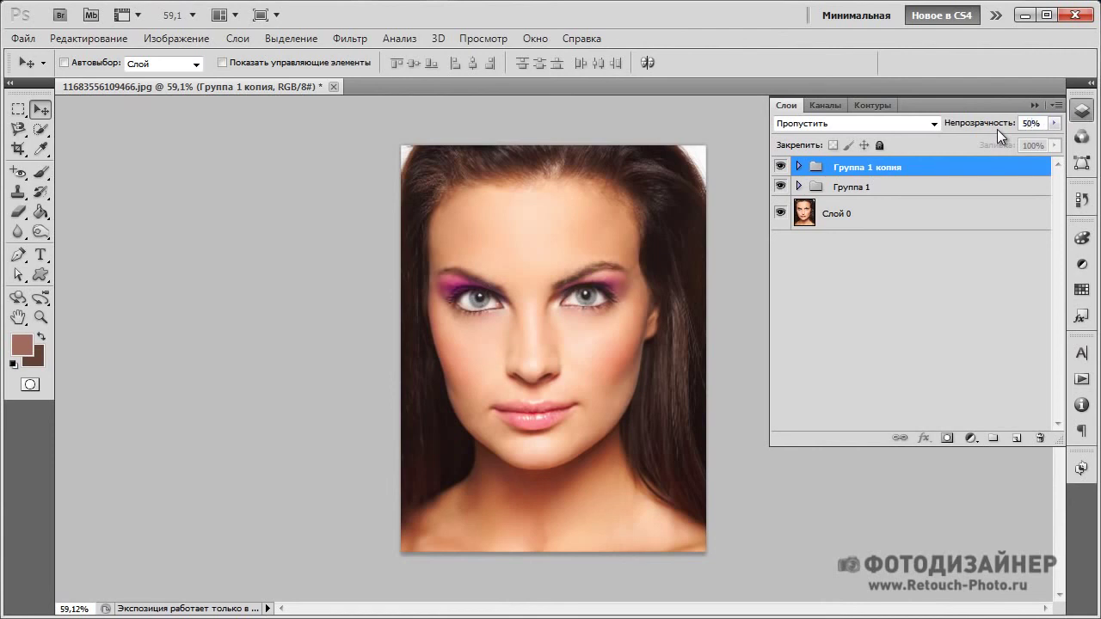
left_click(908, 186)
left_click(1037, 121)
type("5")
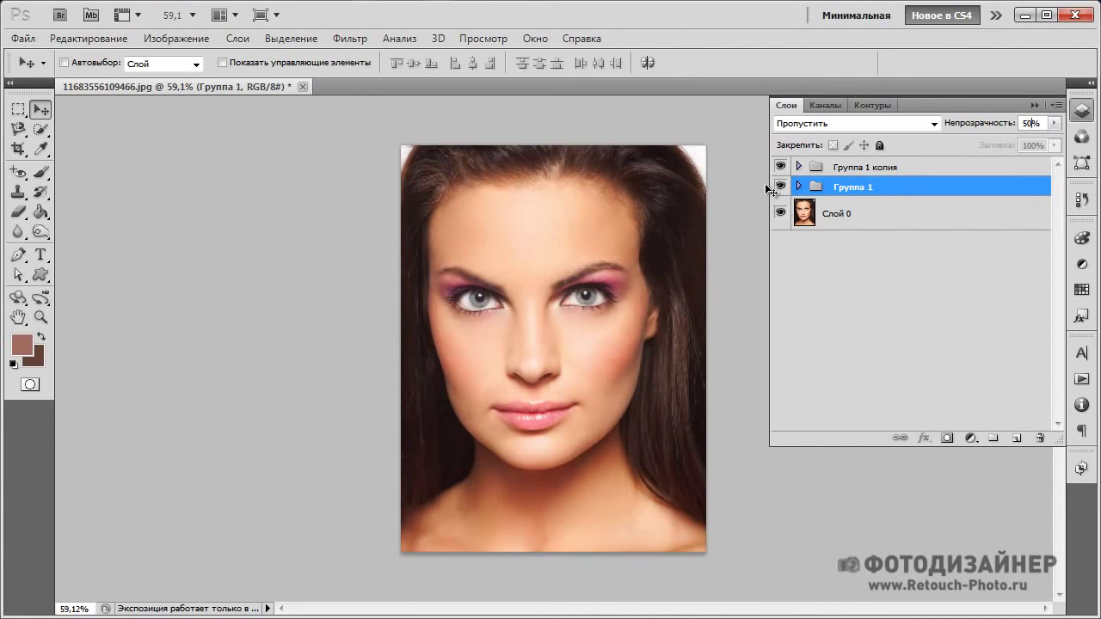
left_click(780, 187)
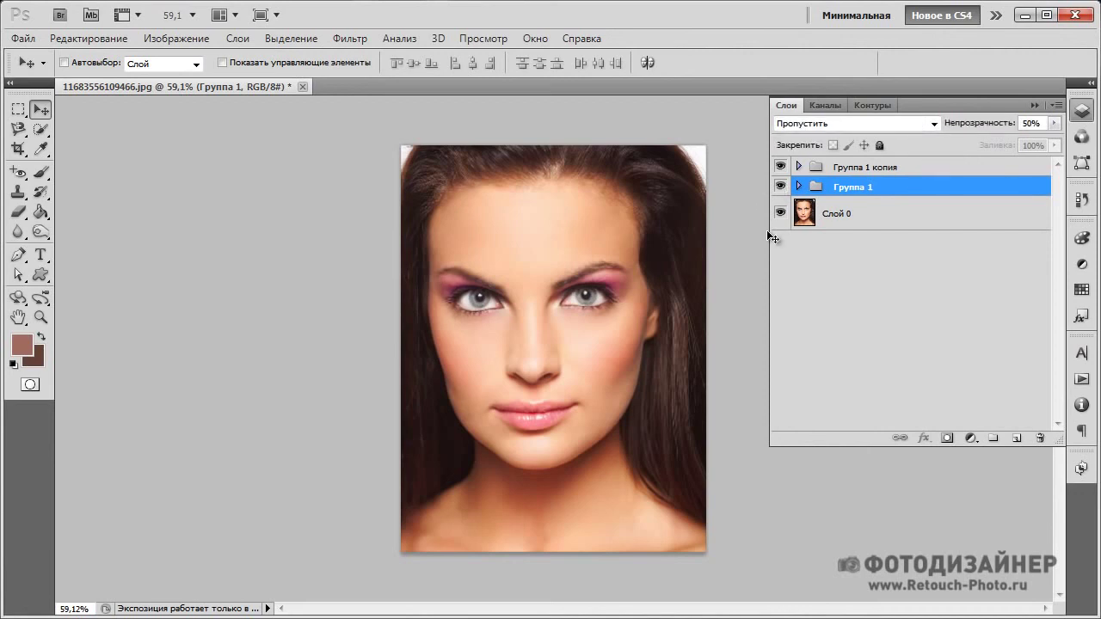